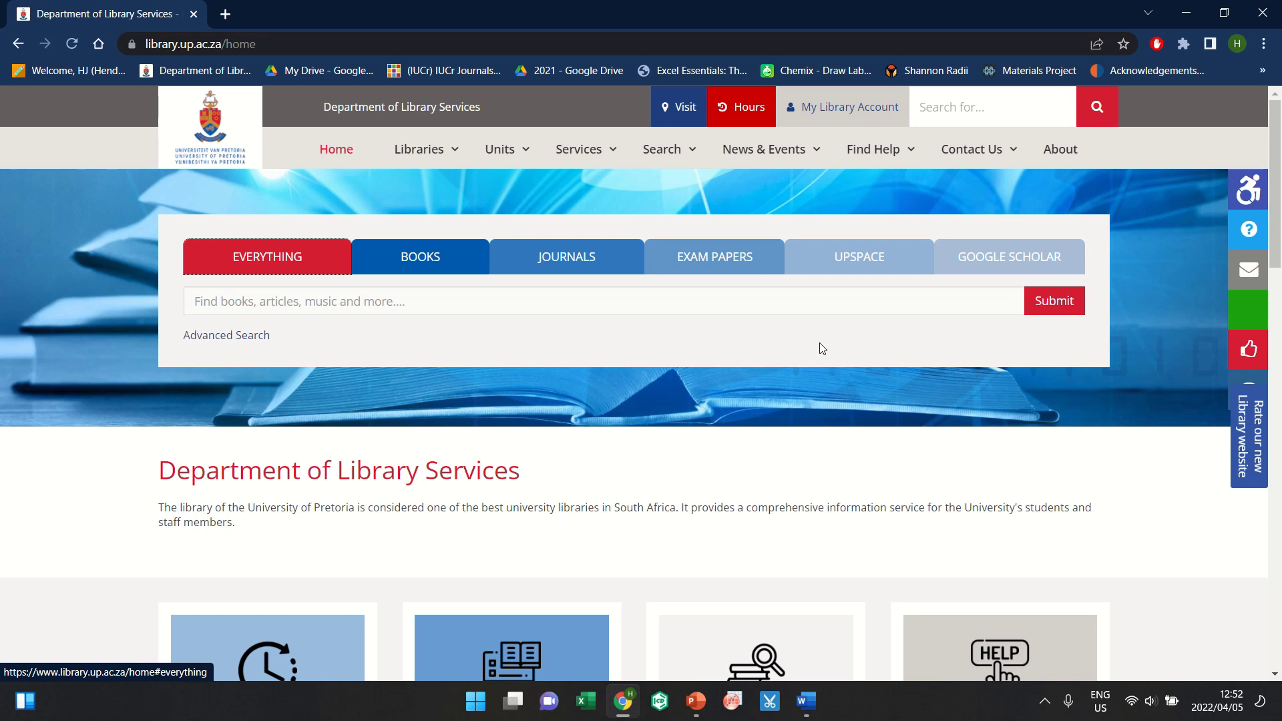
Search Google Scholar for the silver–bismuth hybrid catalyst article and open its RSC full text via FullText@UP.
left_click(1042, 263)
left_click(790, 300)
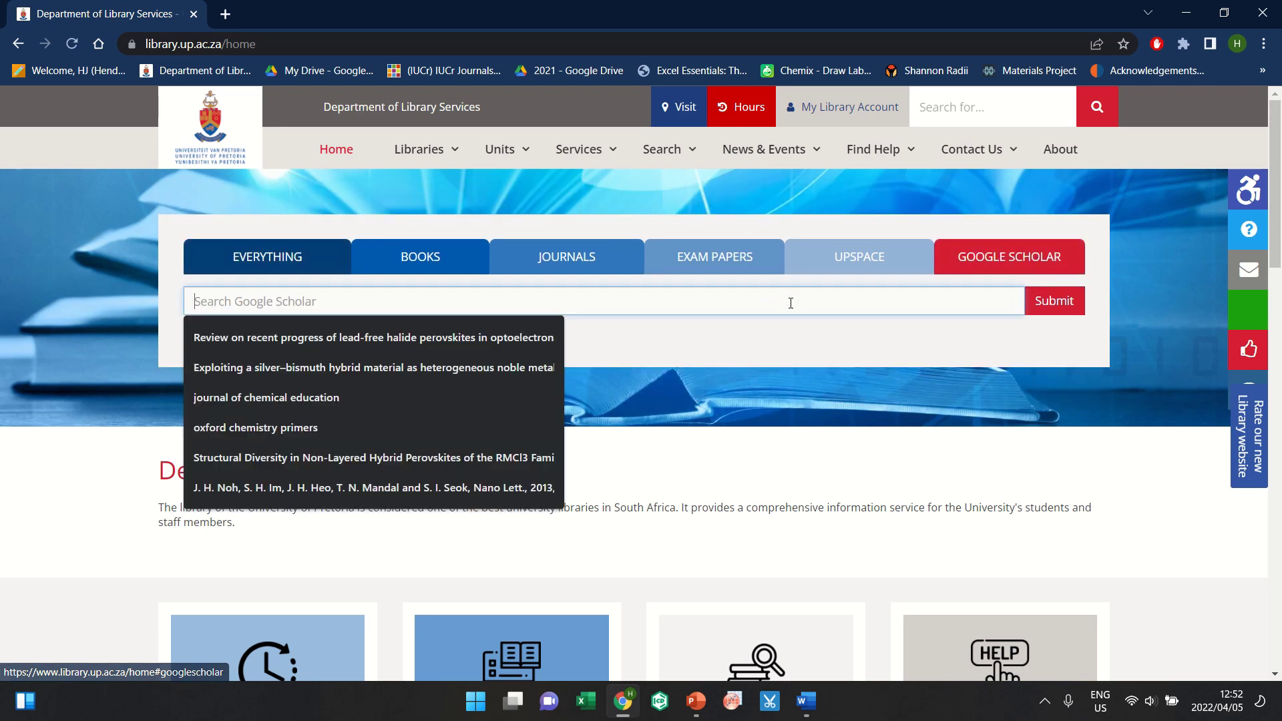
left_click(385, 367)
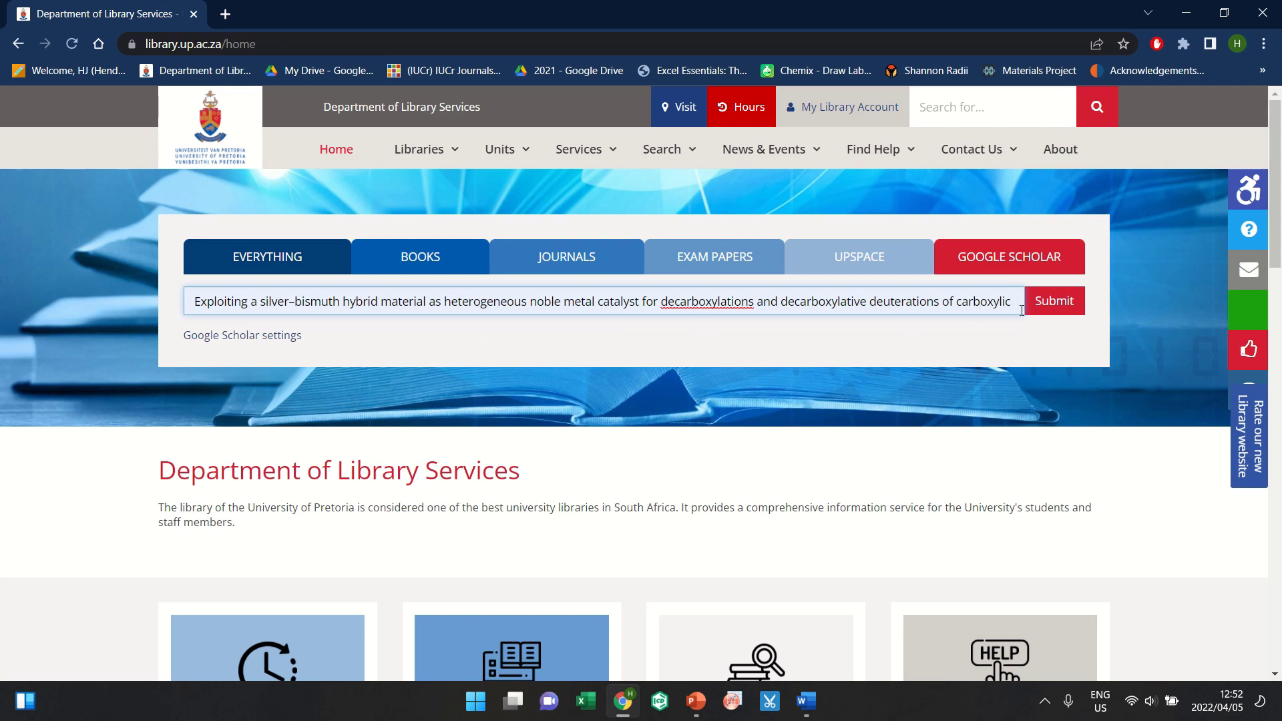
left_click(1059, 302)
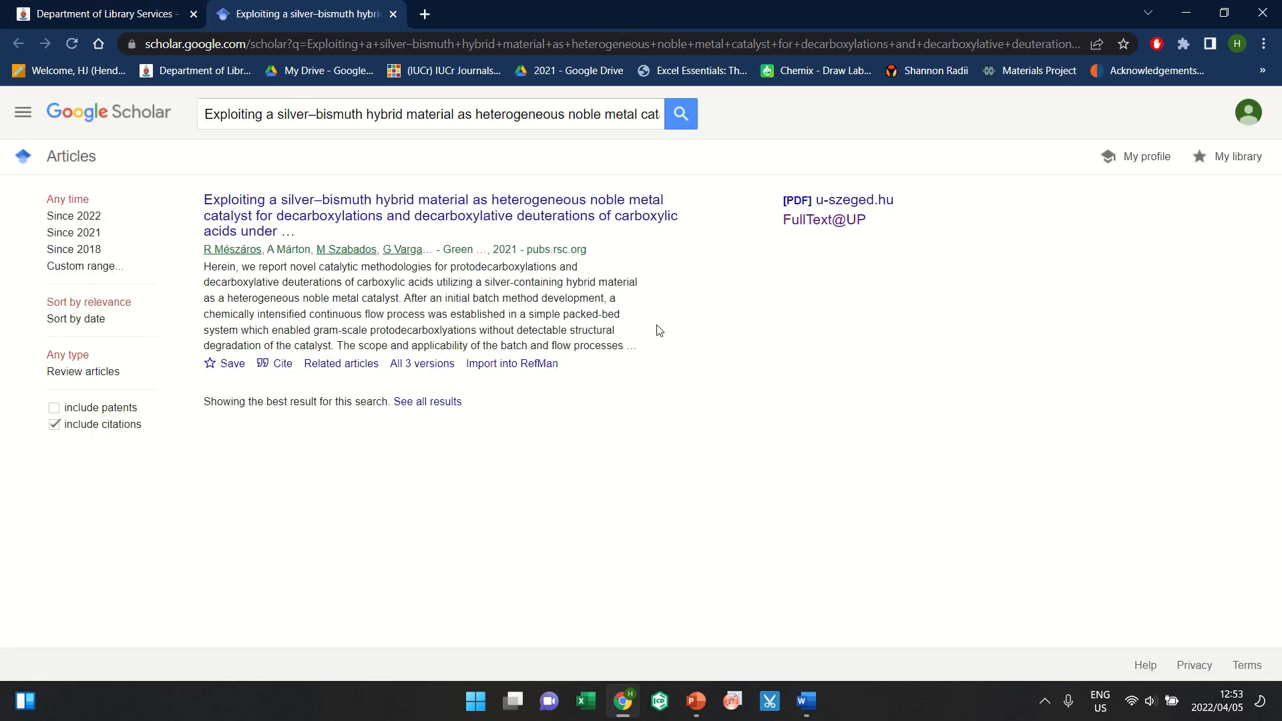
left_click(855, 221)
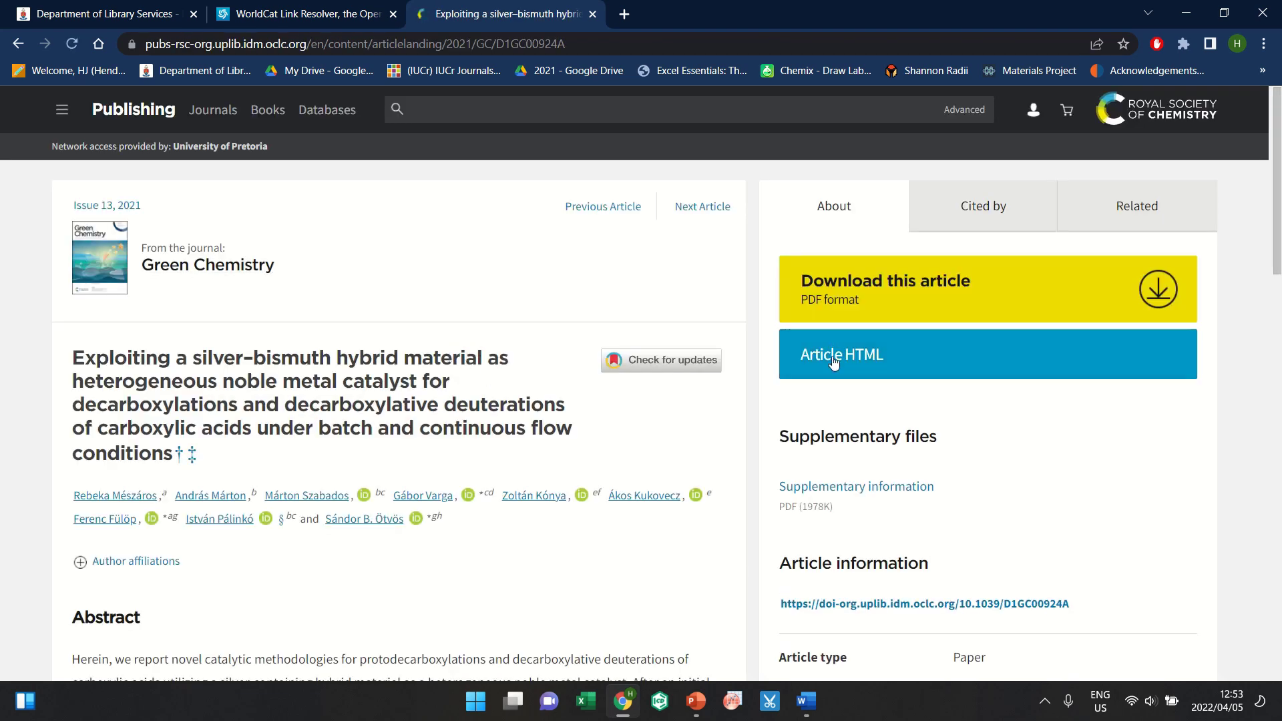
Export the article's citation in RIS format instead of BibTex, downloading RSC_.ris.
scroll(721, 361, "down", 5)
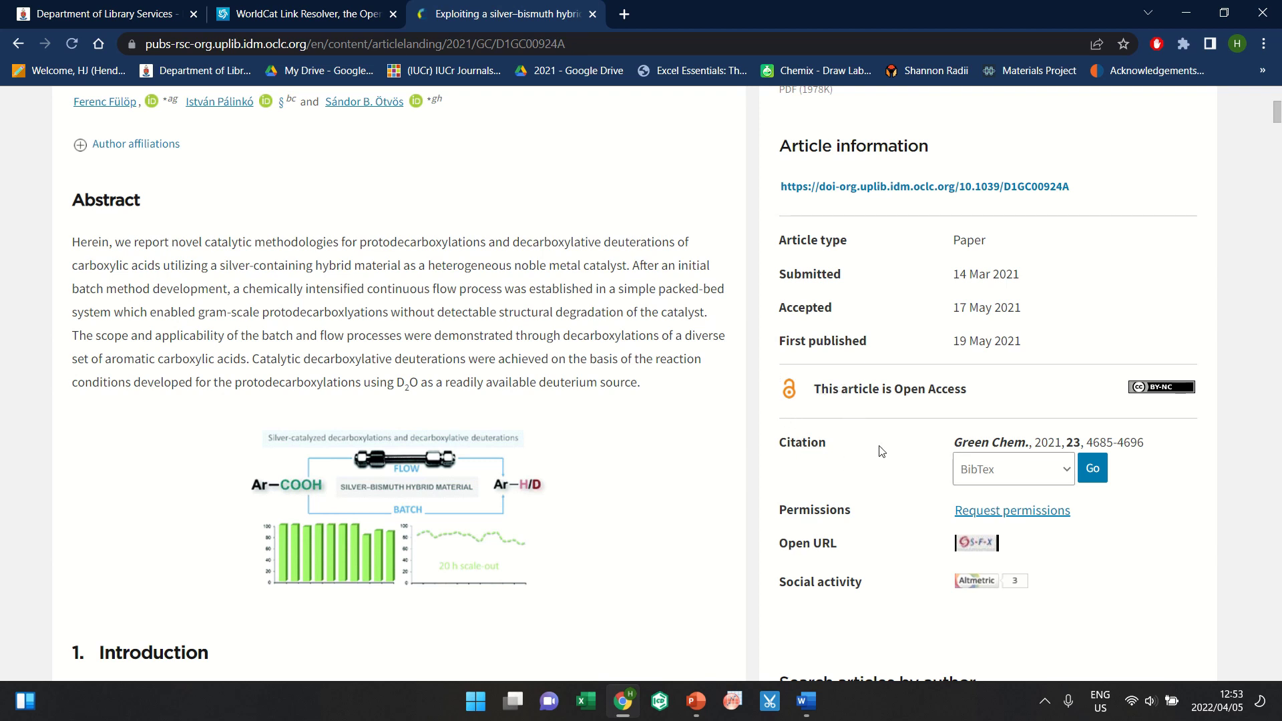
left_click(1067, 476)
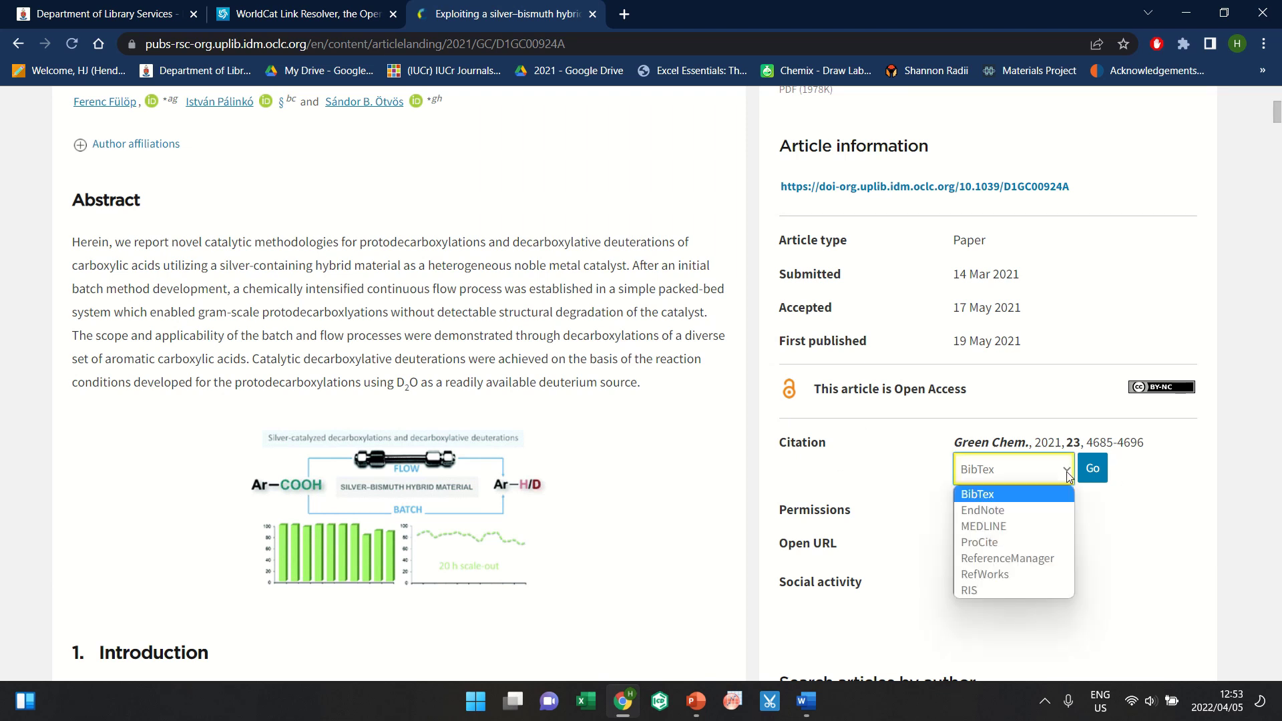
left_click(975, 590)
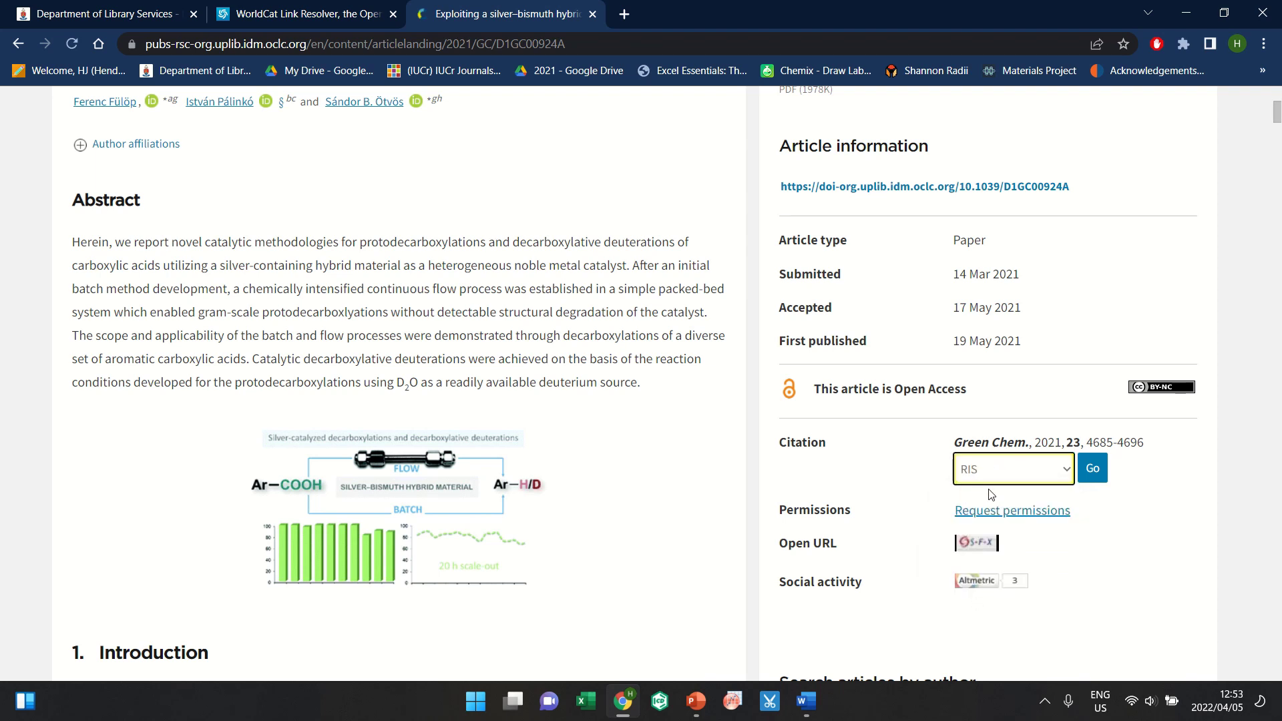
left_click(1092, 468)
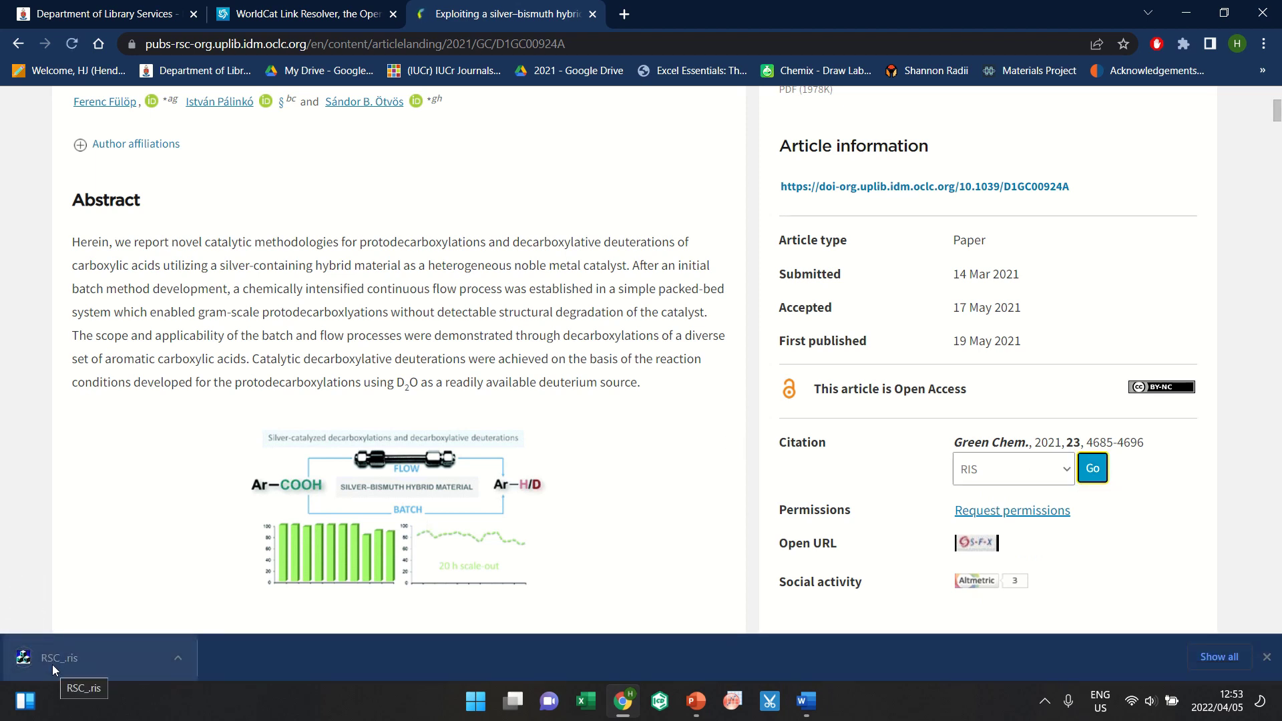
Launch Mendeley Desktop and drag RSC_.ris from Downloads onto its All Documents list.
left_click(1185, 14)
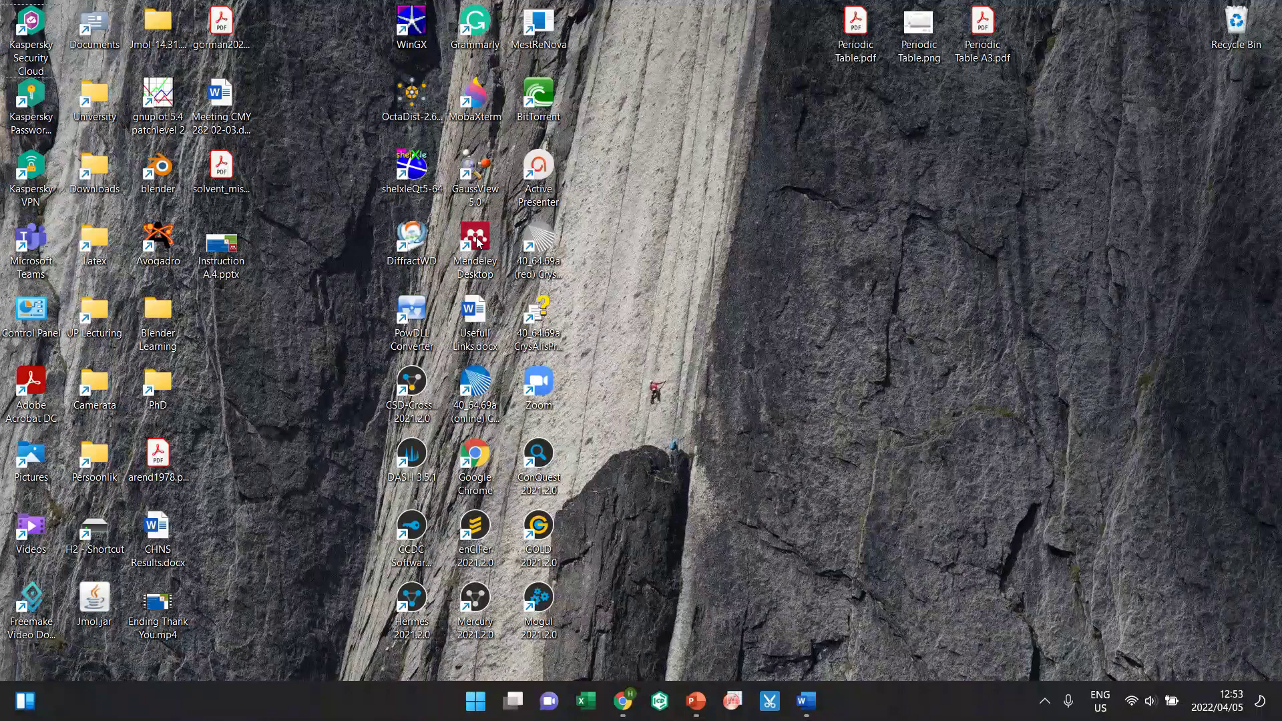
double_click(476, 240)
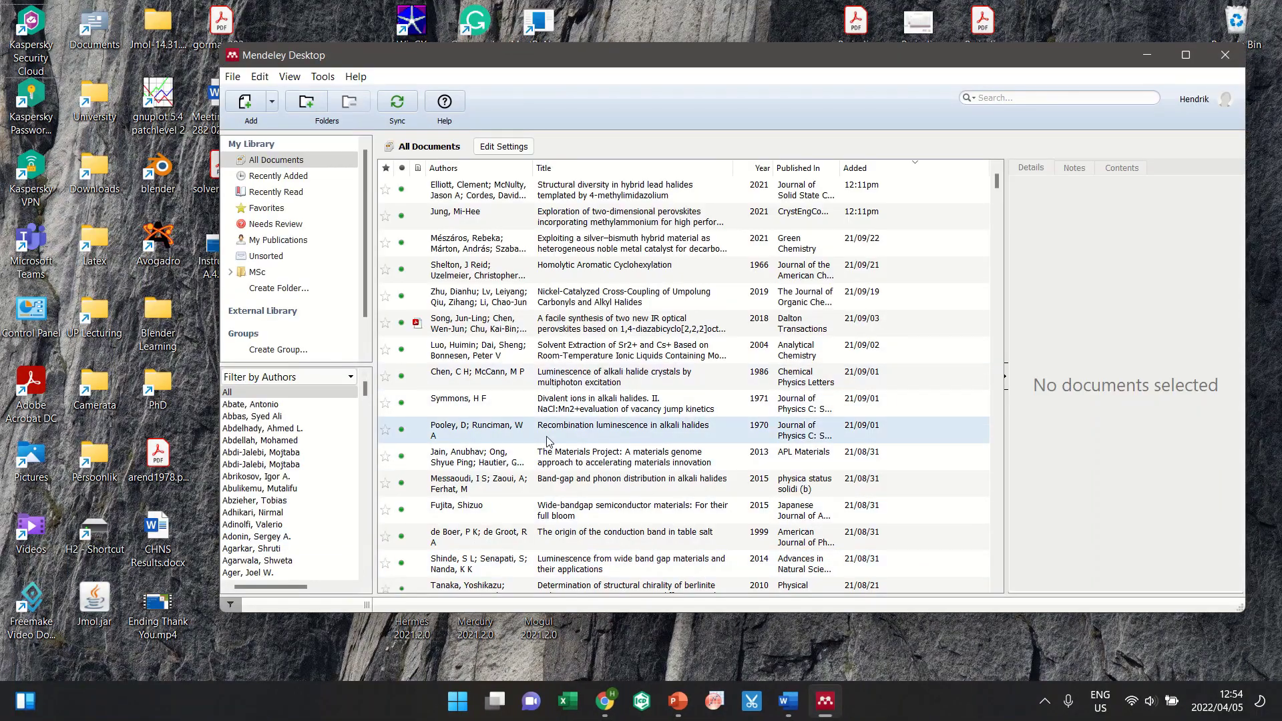
double_click(85, 159)
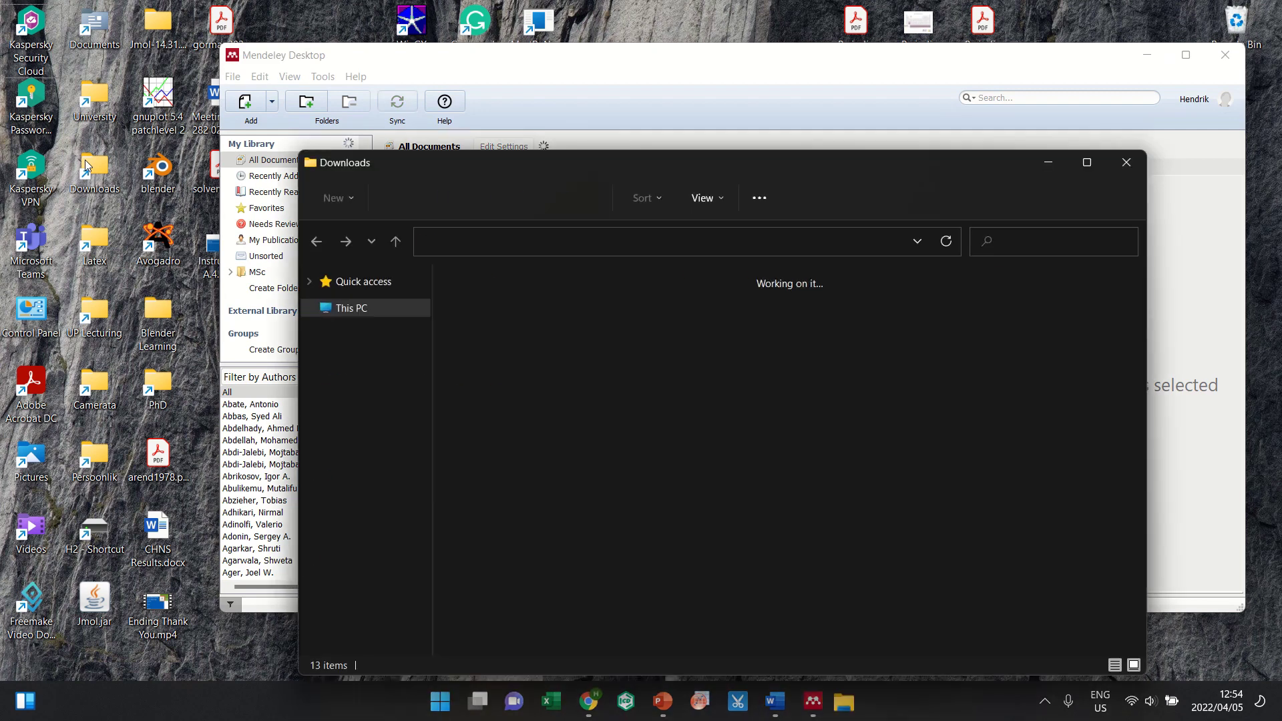
left_click_drag(662, 161, 269, 407)
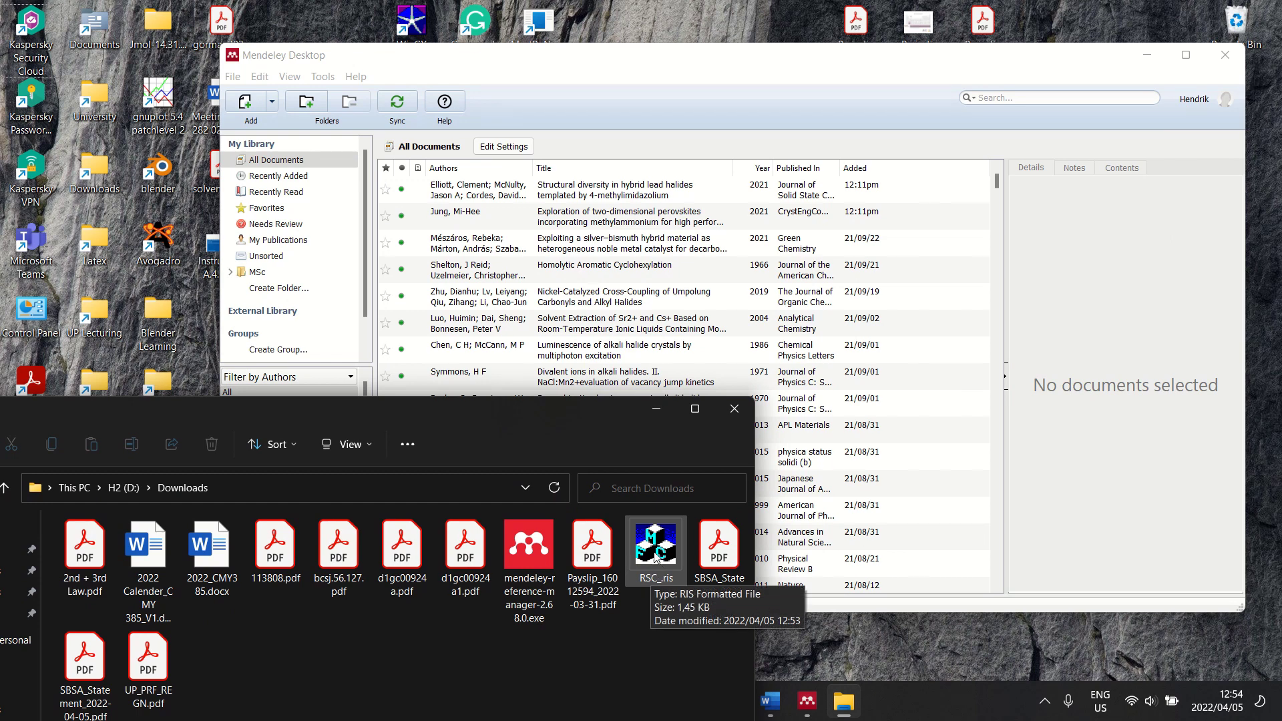
left_click_drag(654, 558, 808, 357)
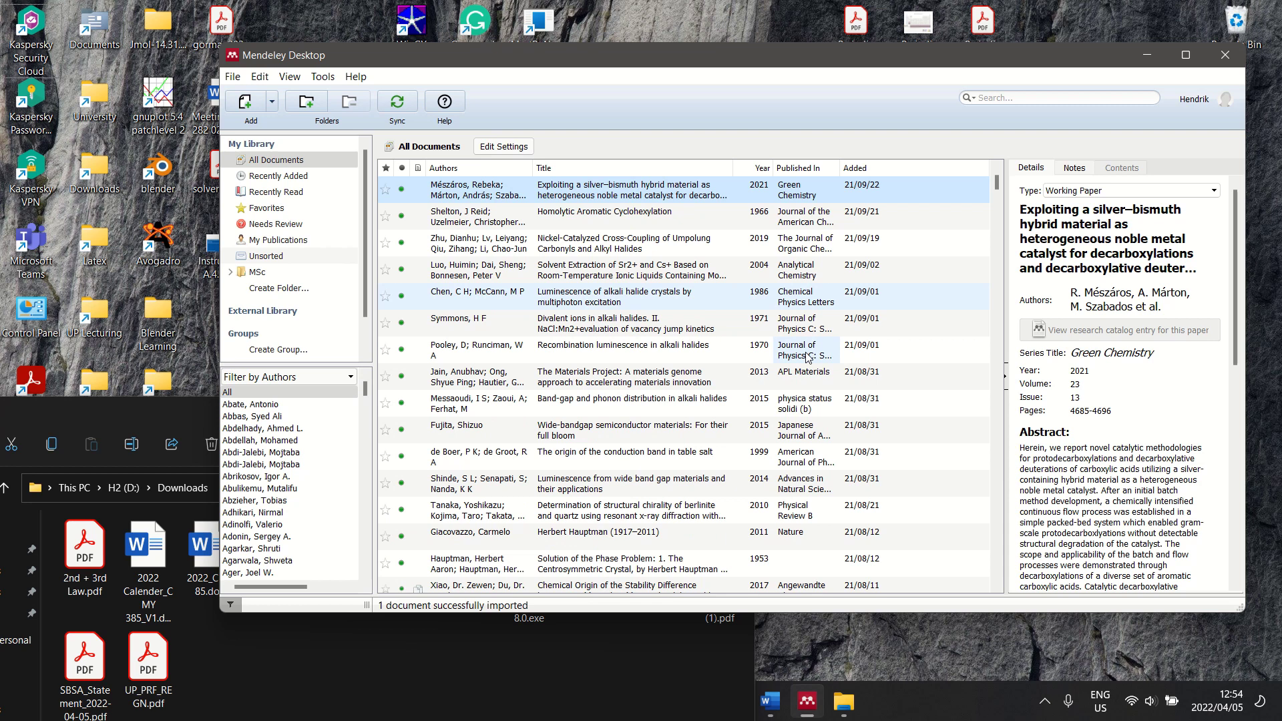
left_click(233, 77)
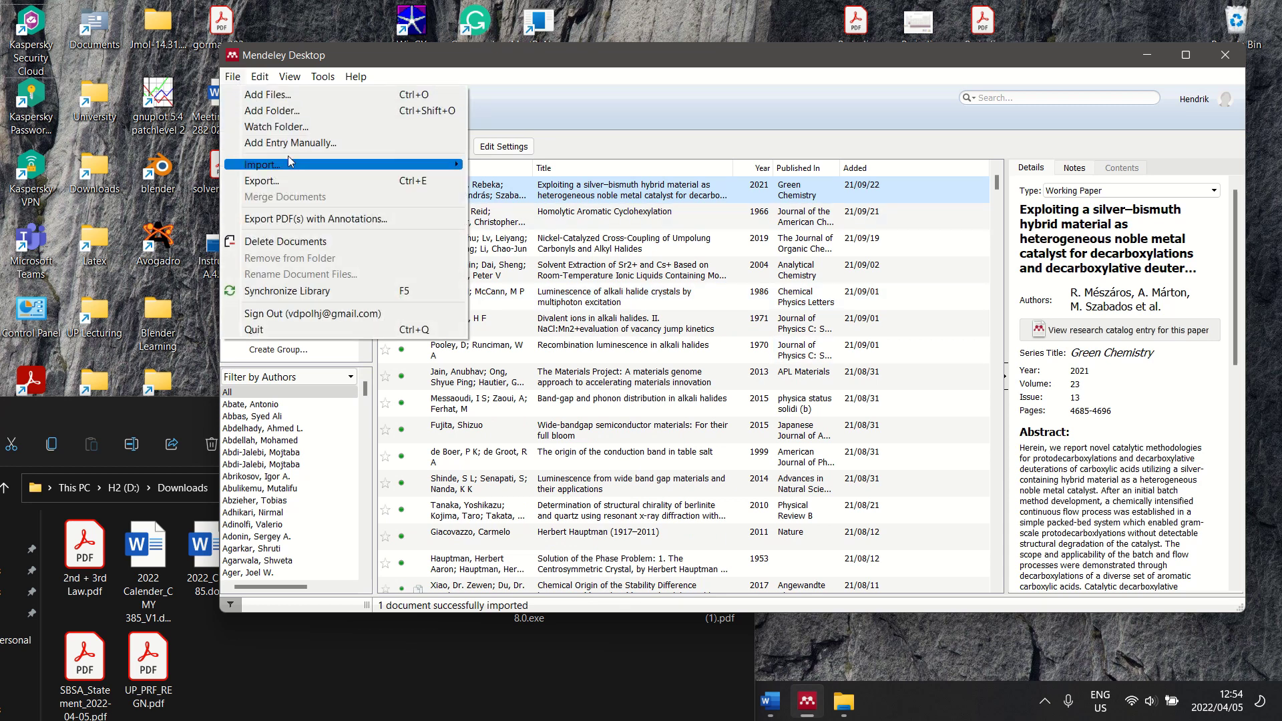
mouse_move(290, 164)
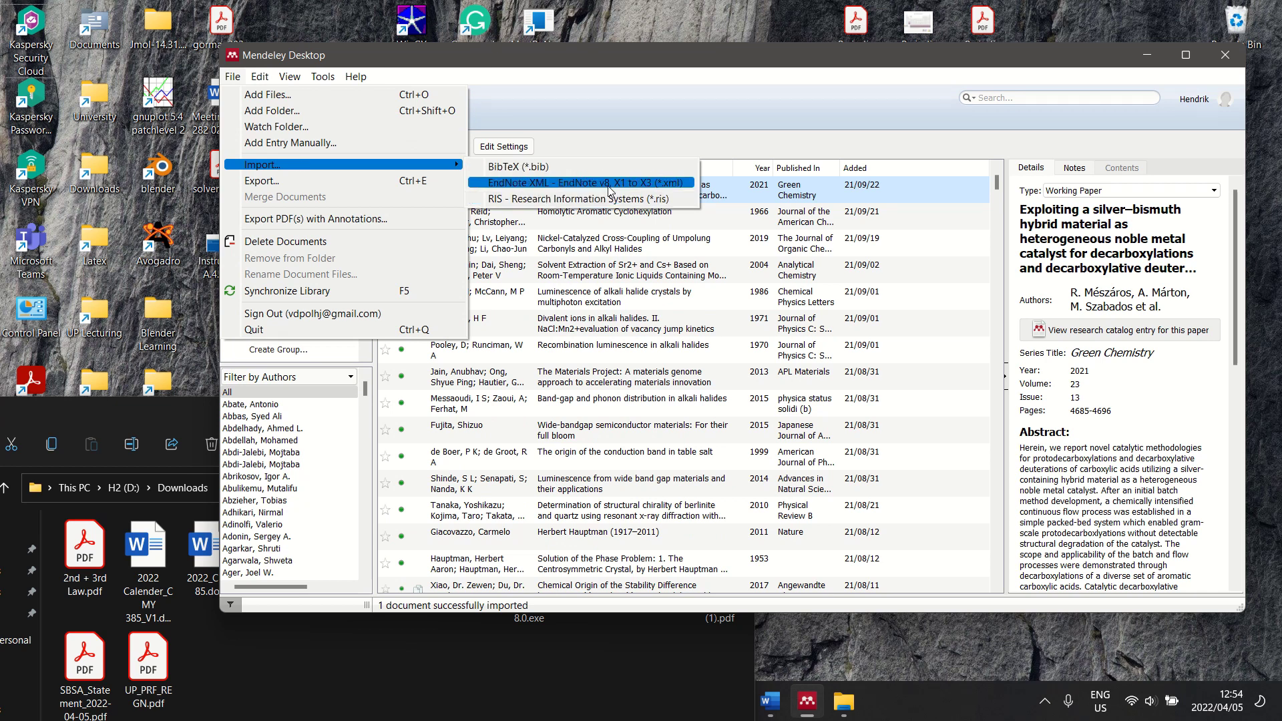
left_click(670, 100)
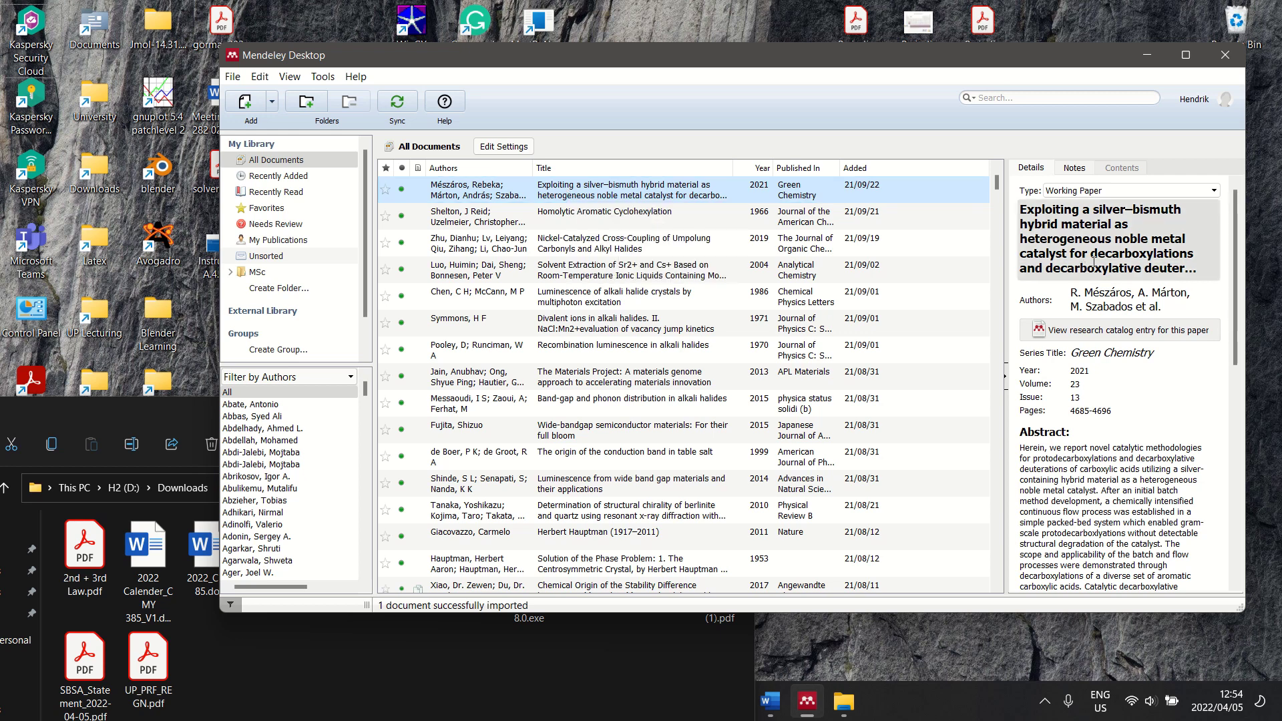
scroll(1093, 262, "down", 13)
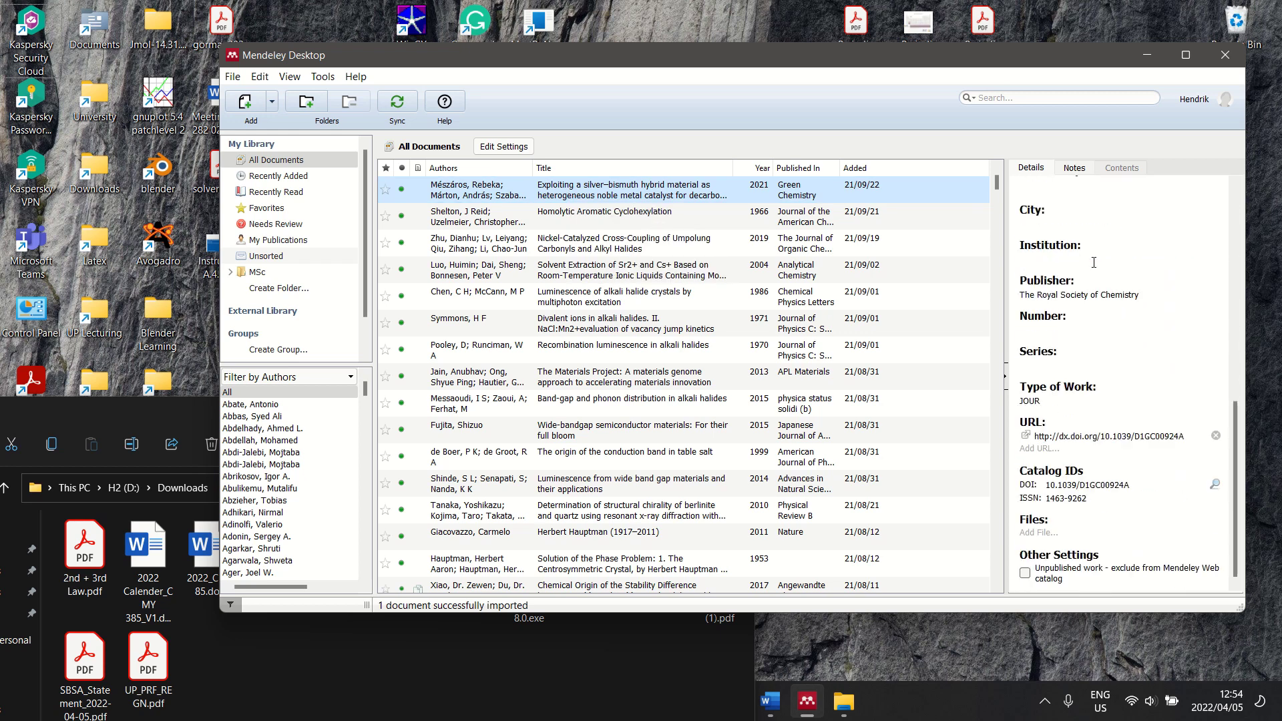
scroll(1119, 351, "up", 6)
scroll(1120, 351, "up", 7)
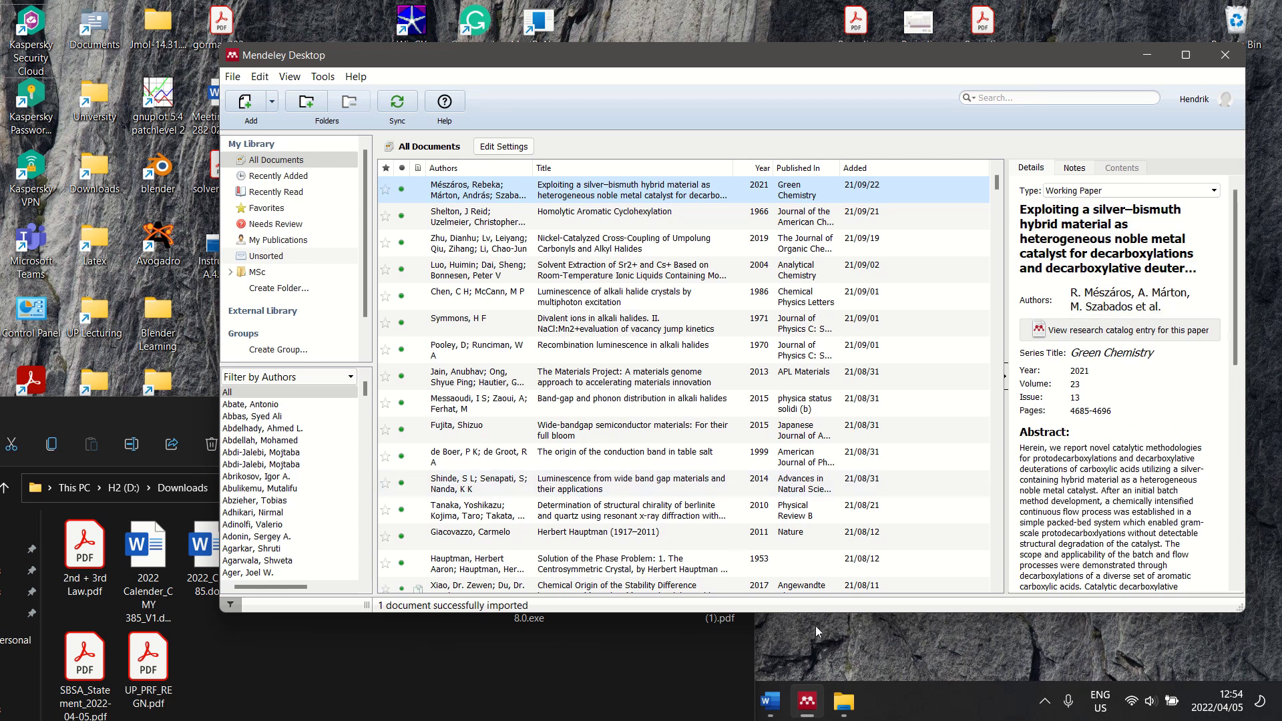
left_click(833, 643)
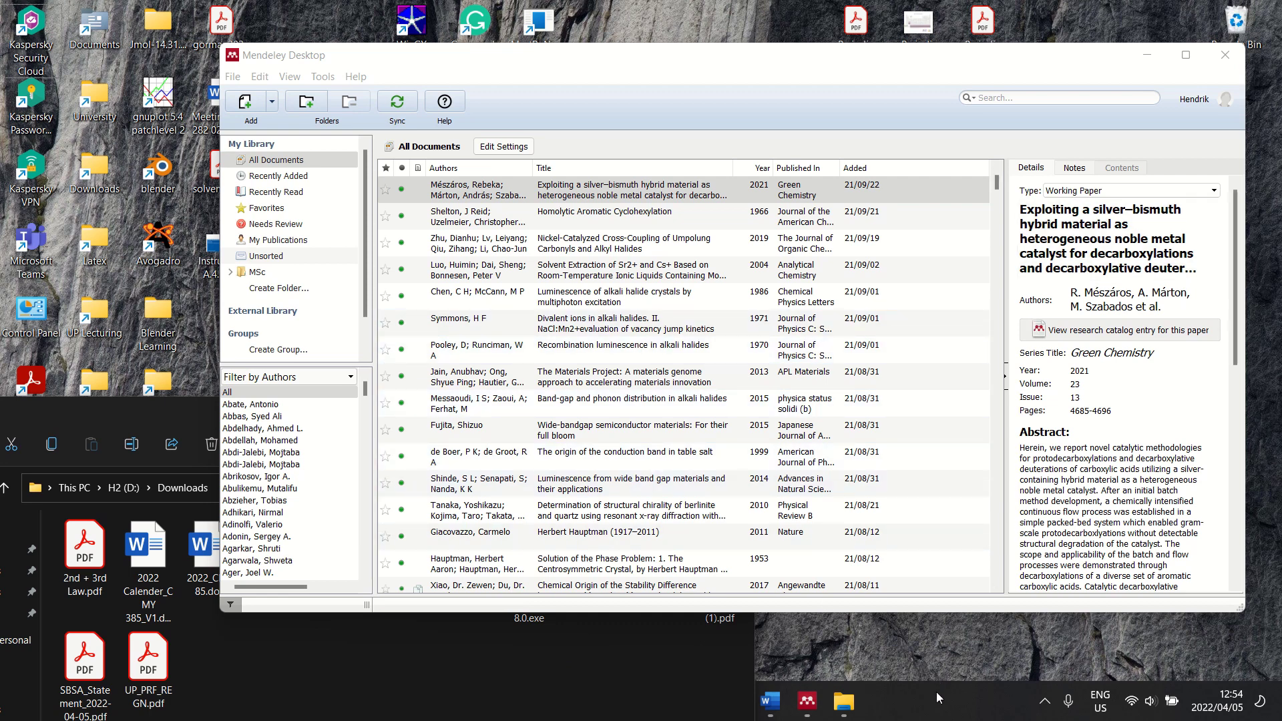
left_click(621, 701)
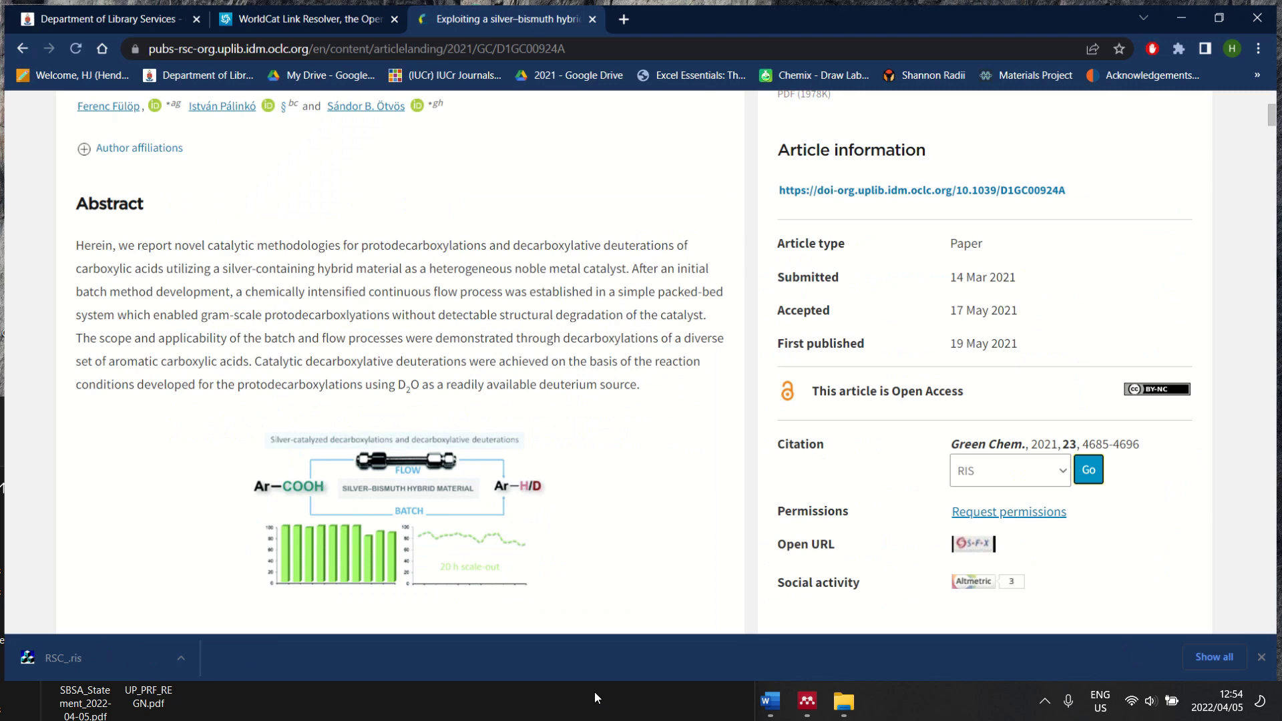
scroll(665, 360, "up", 5)
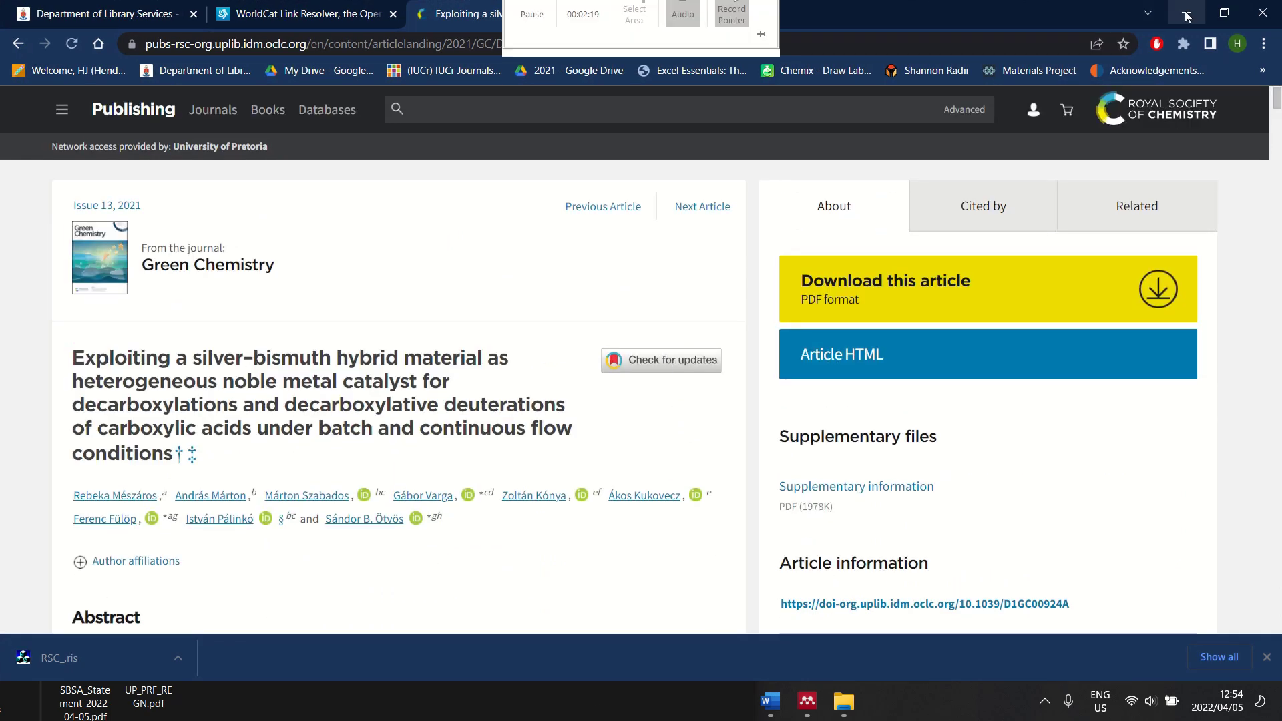
left_click(1186, 13)
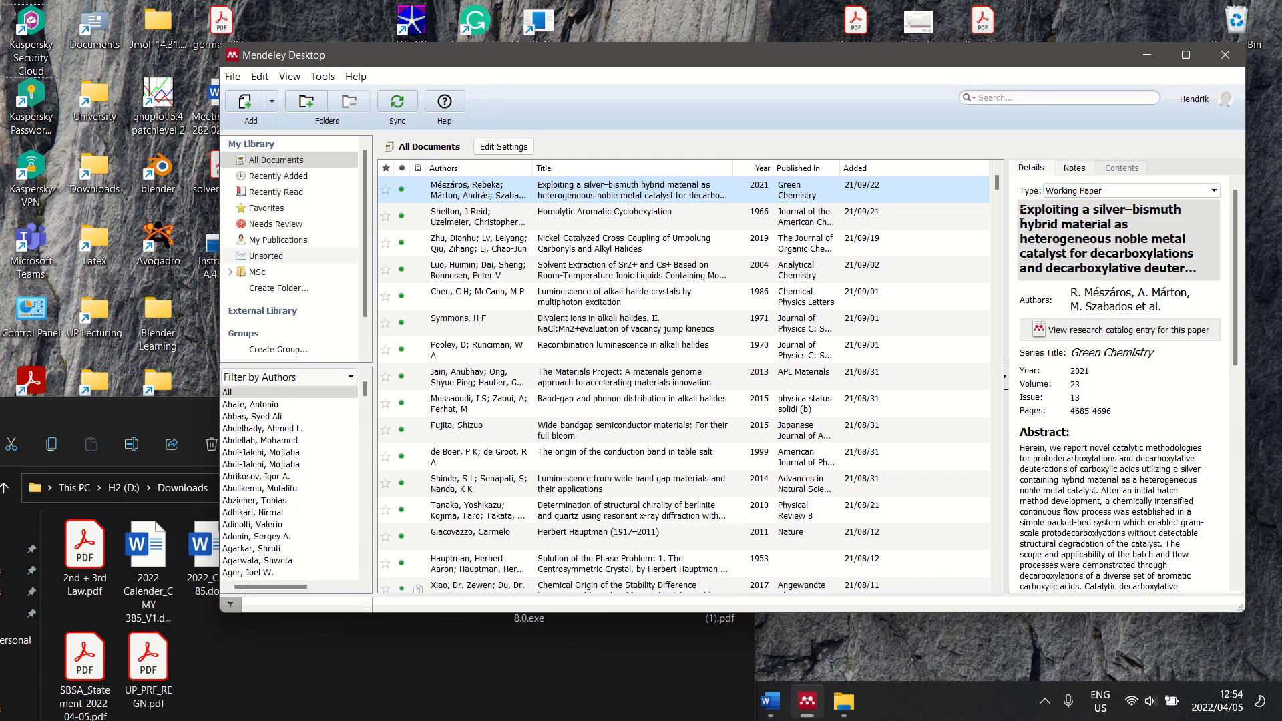
left_click_drag(1022, 209, 1197, 295)
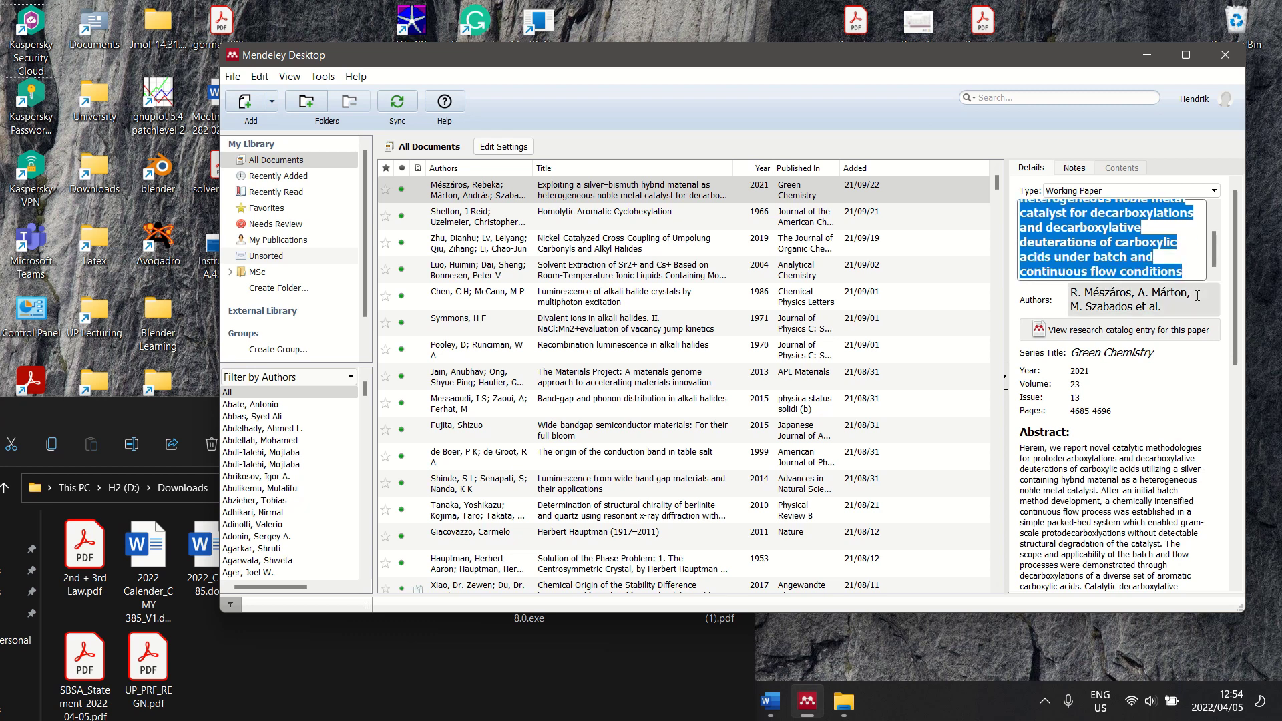
left_click(770, 700)
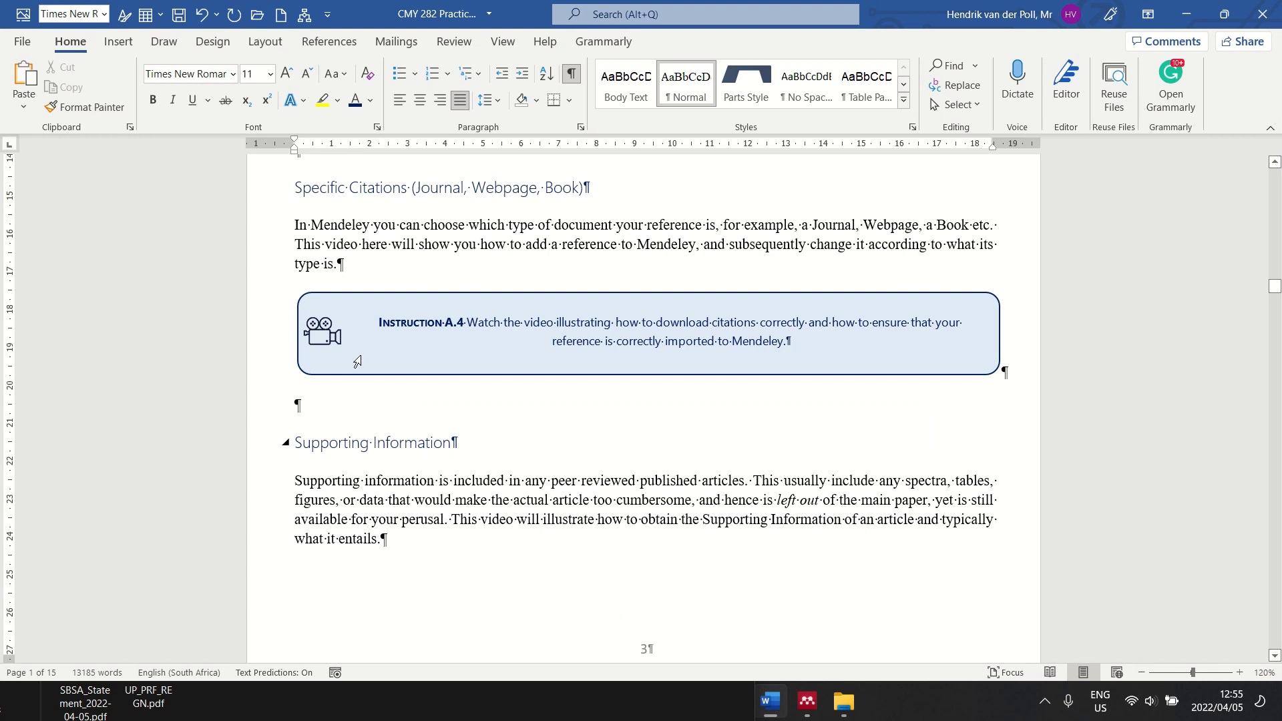
left_click(327, 44)
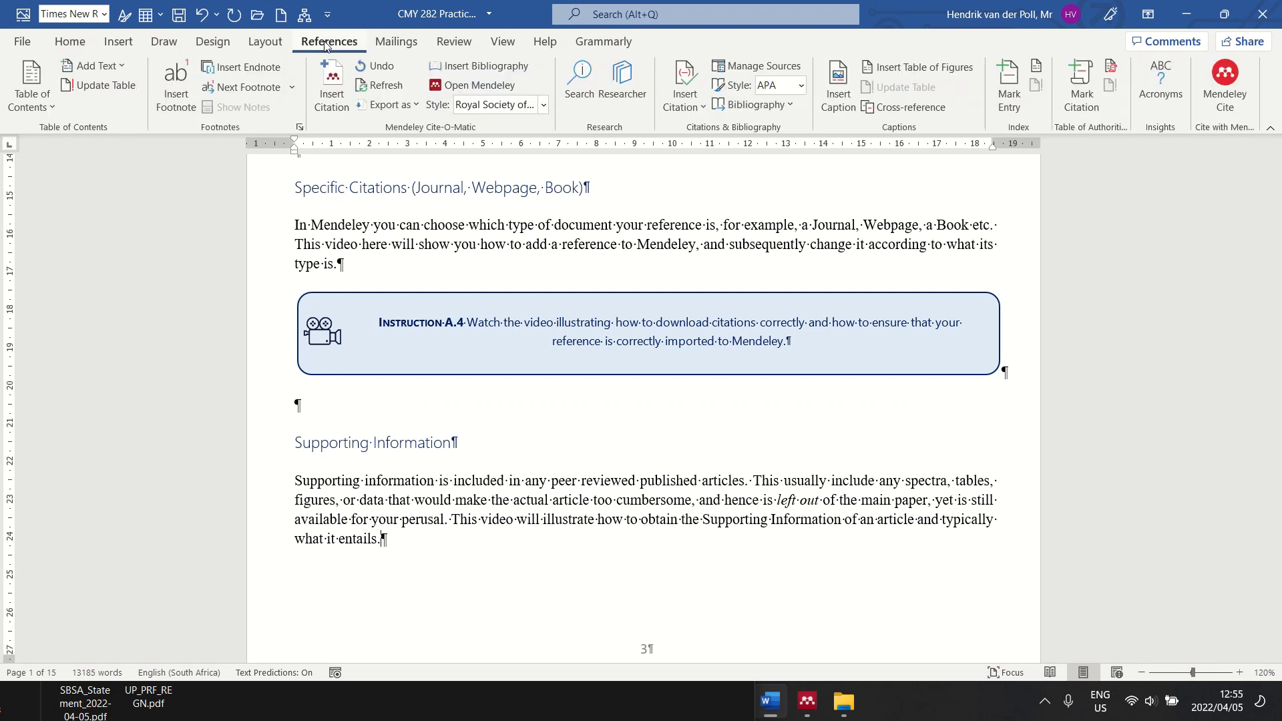
left_click(330, 99)
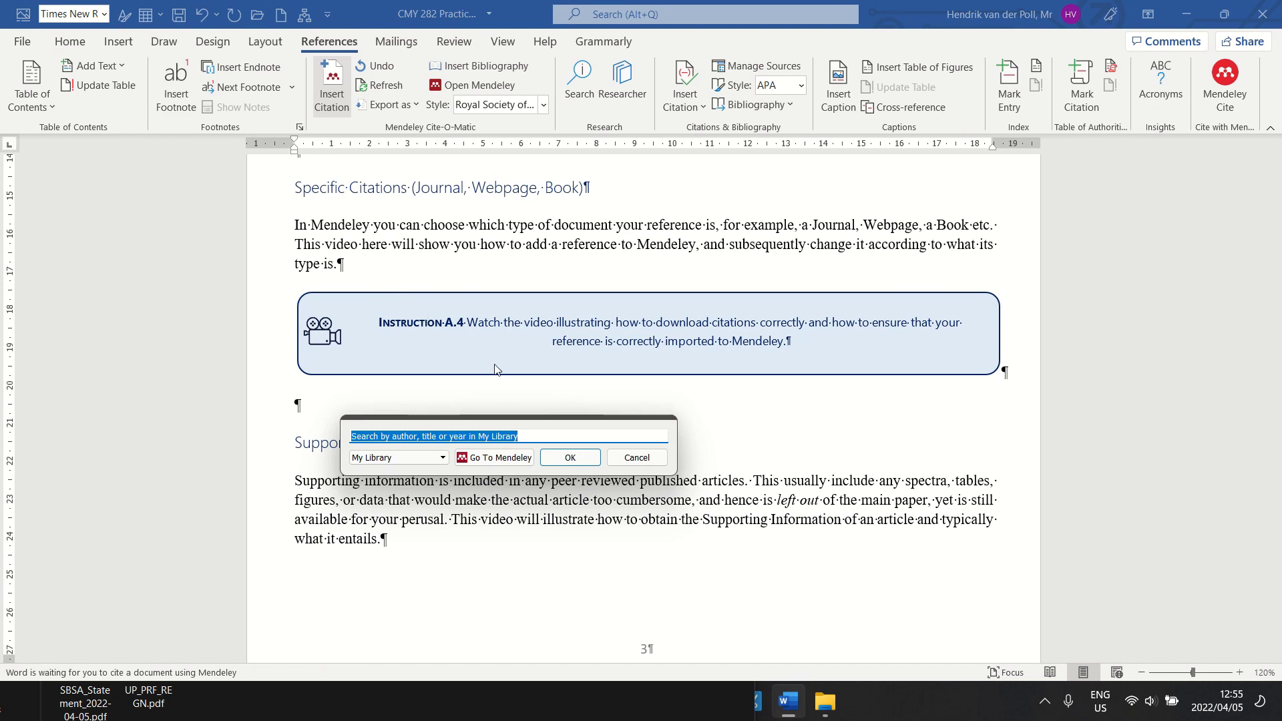
key("ctrl+v")
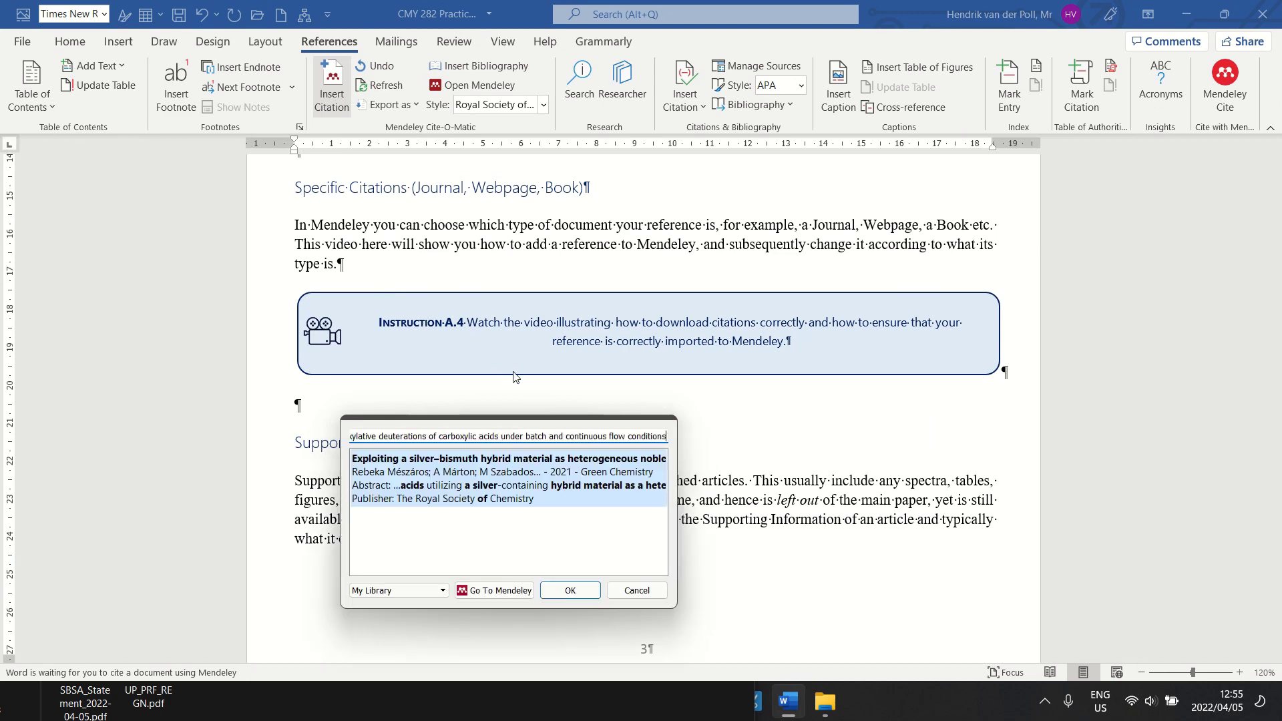
left_click(514, 481)
left_click(570, 452)
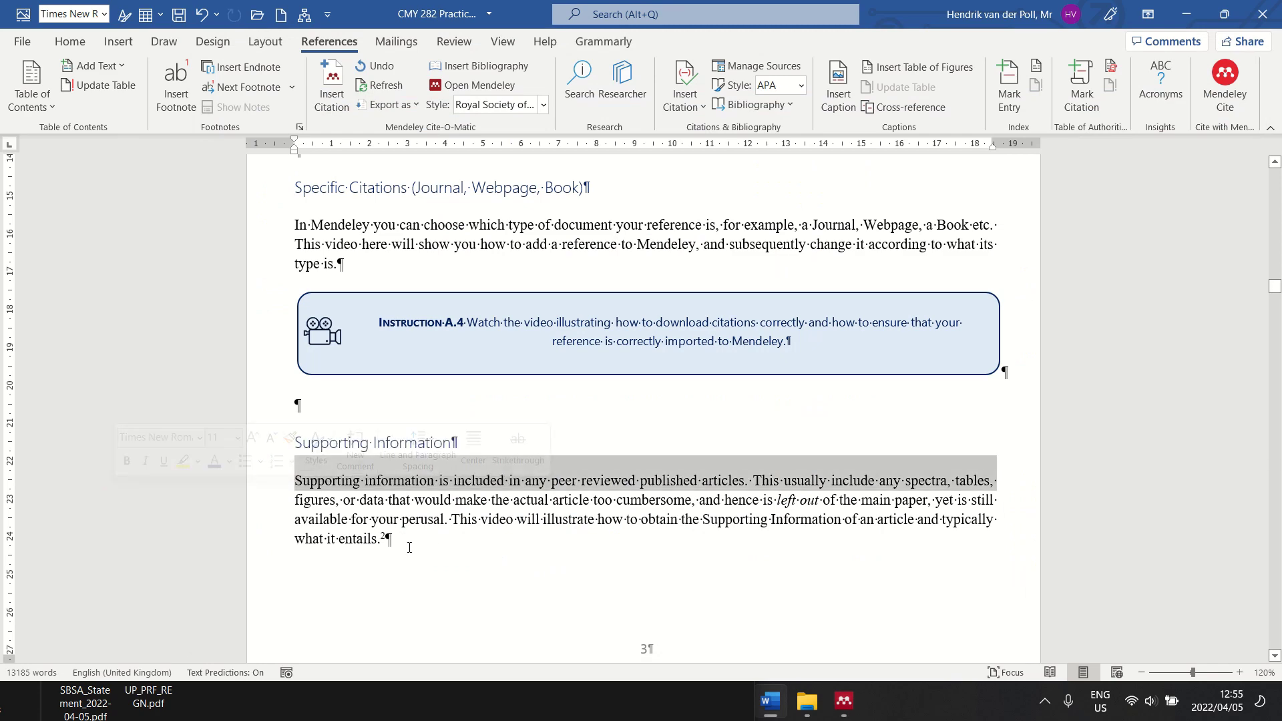
key("ctrl+z")
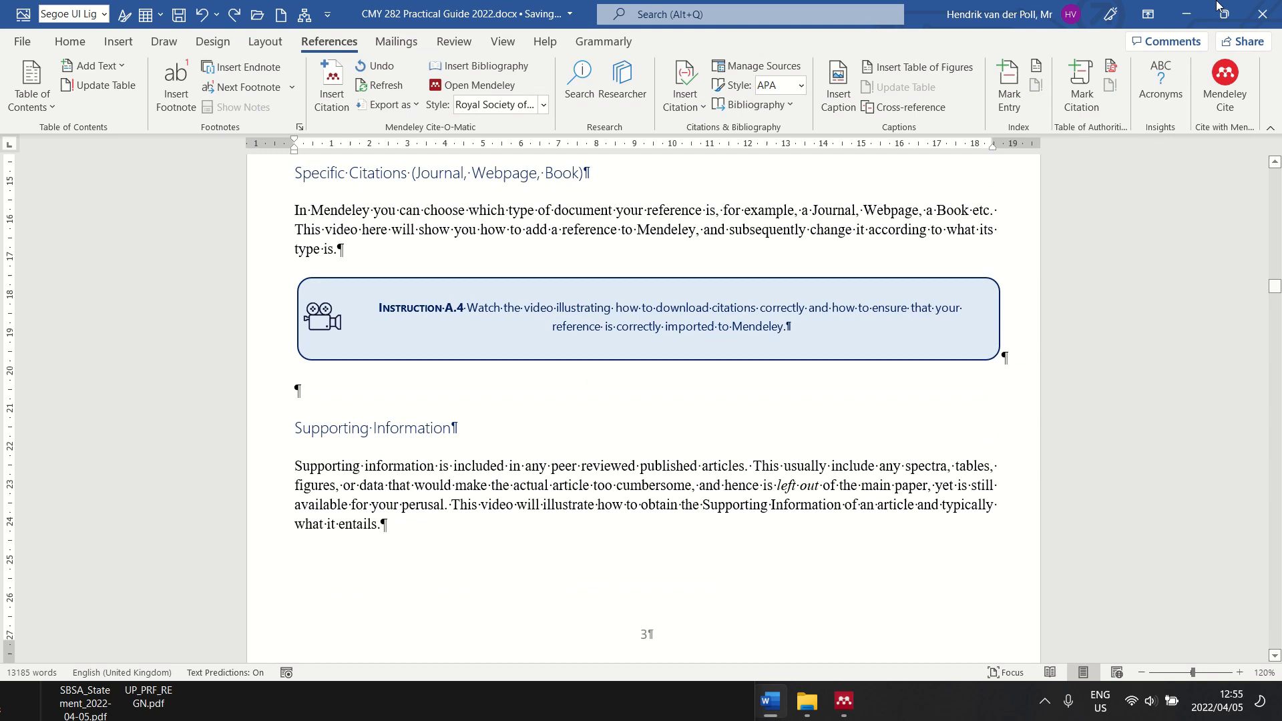
left_click(1185, 13)
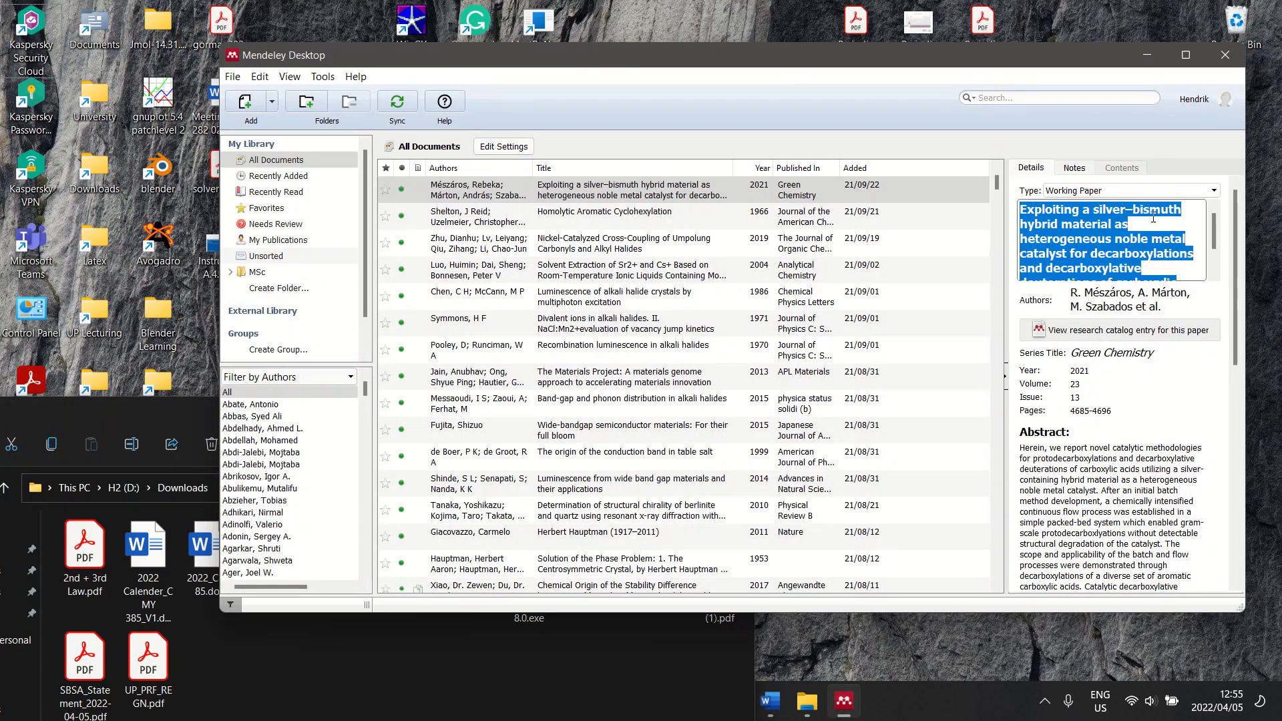
In the Details pane, change the paper's Type from Working Paper to Journal Article.
left_click(1203, 193)
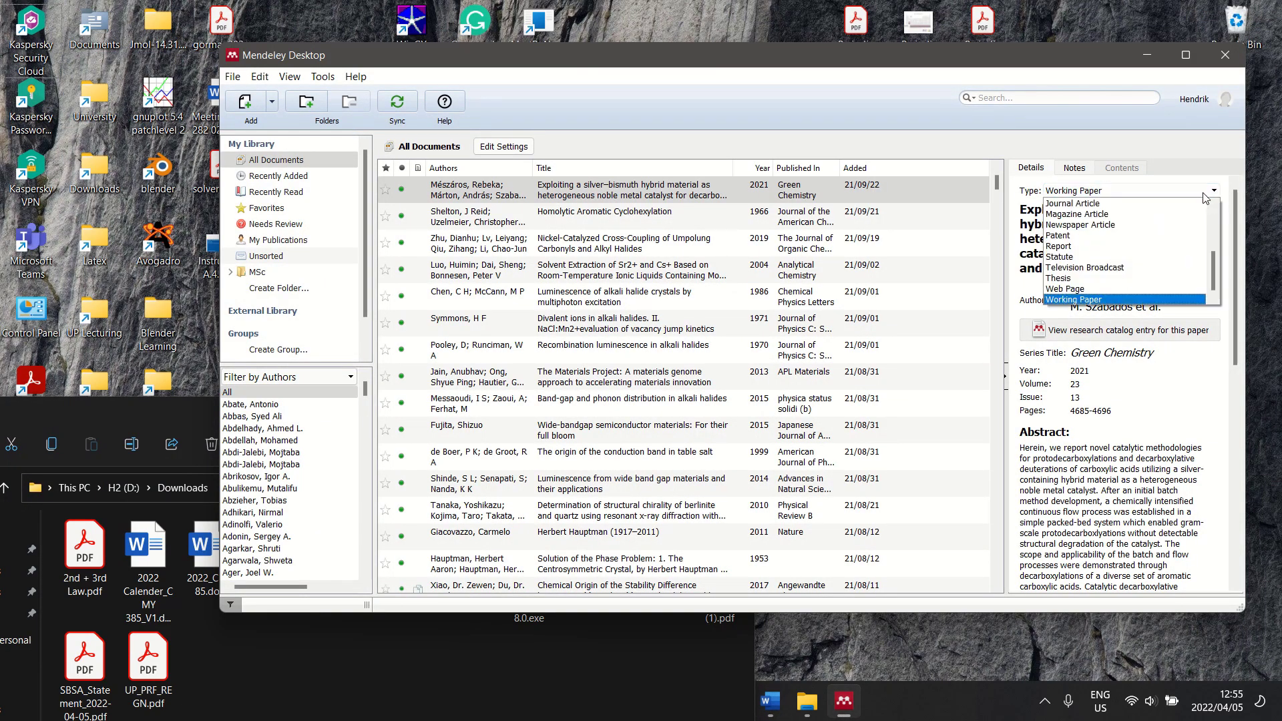
scroll(1180, 221, "up", 5)
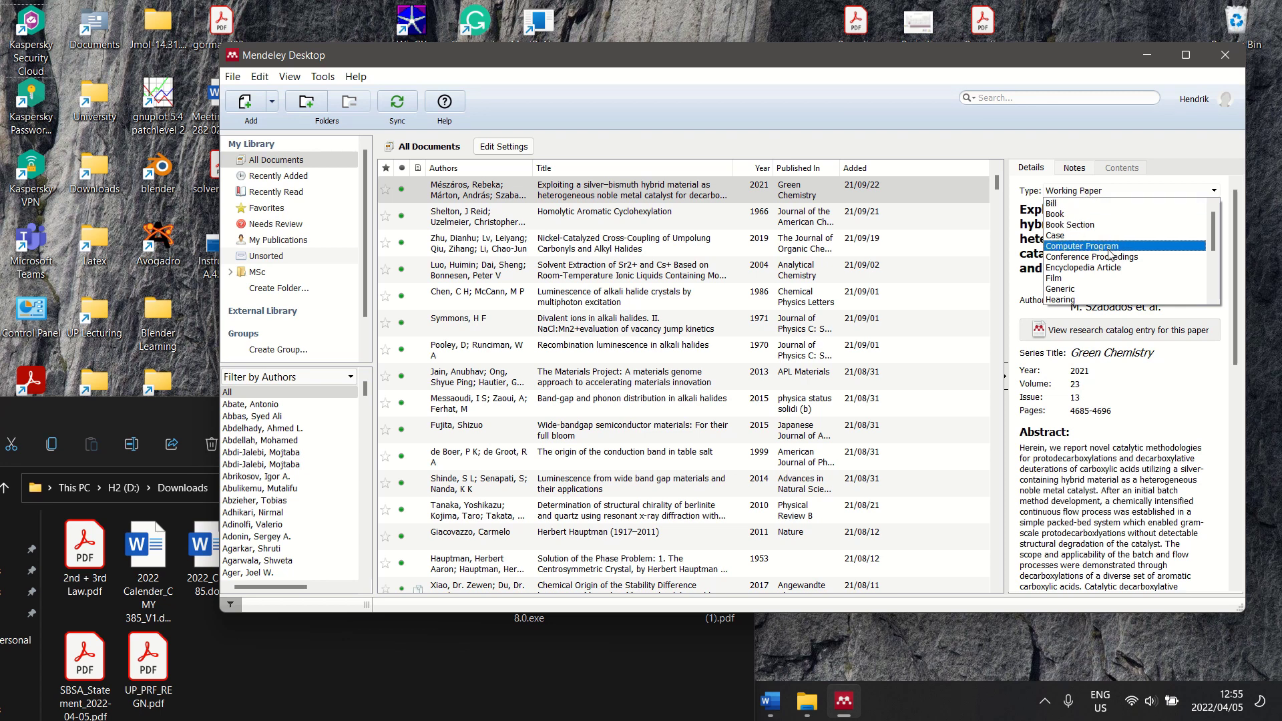
scroll(1093, 287, "down", 3)
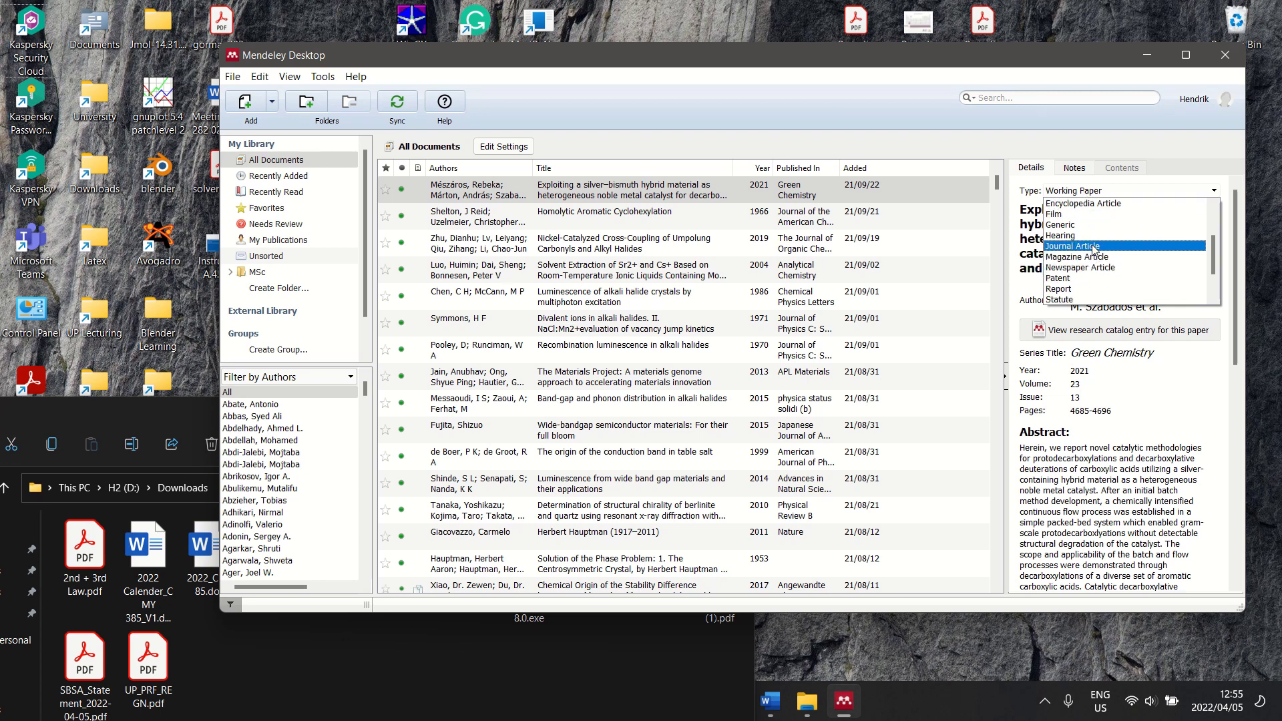
left_click(1093, 246)
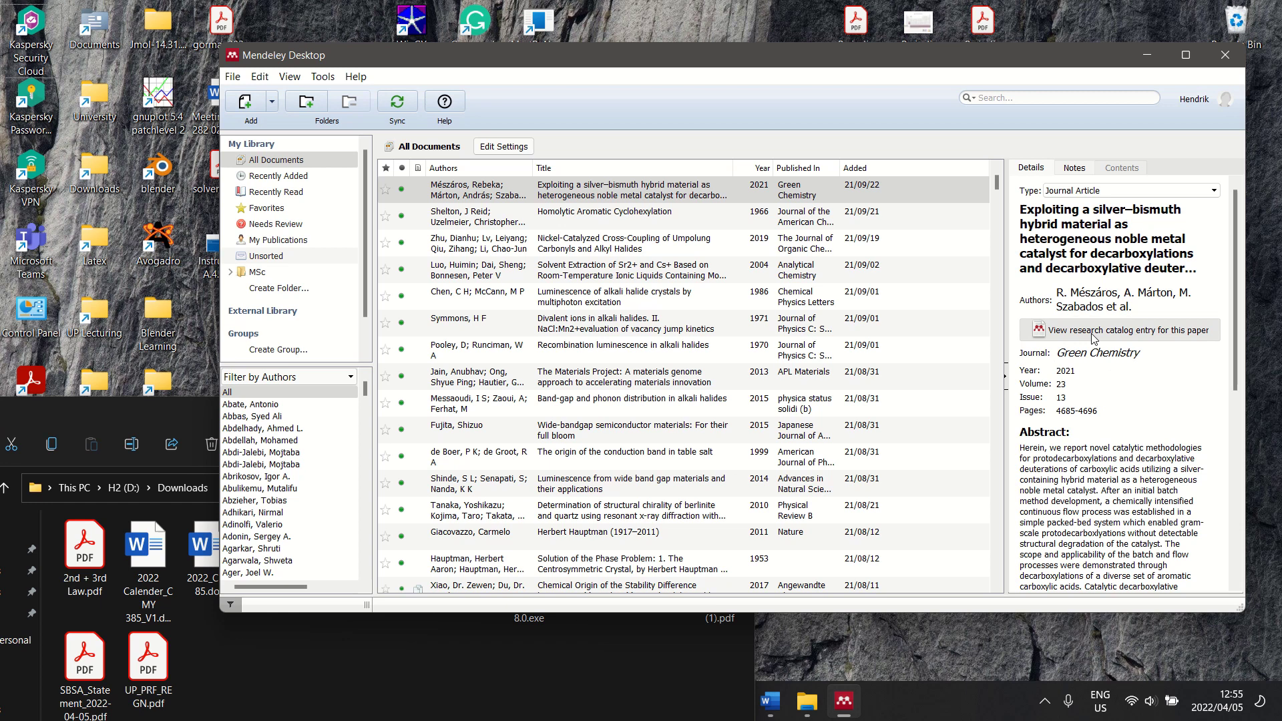
scroll(1093, 409, "down", 5)
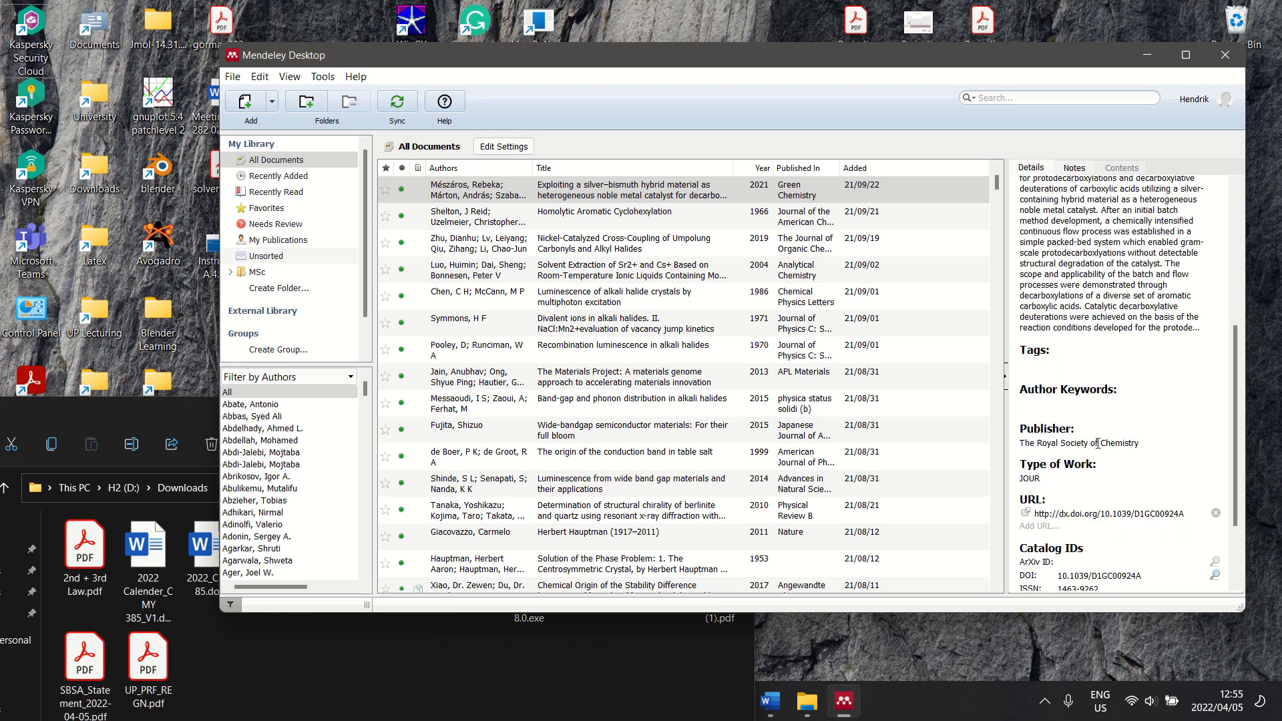
scroll(1121, 424, "down", 4)
scroll(1122, 424, "up", 8)
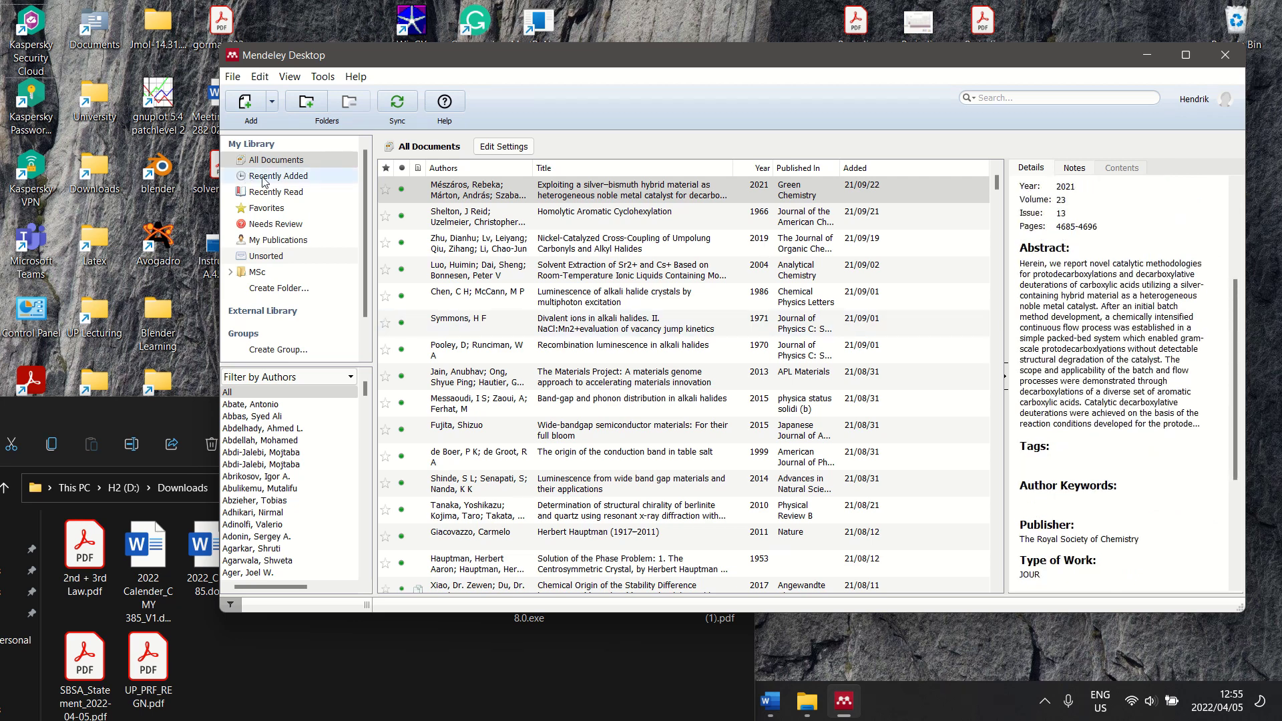
left_click(230, 79)
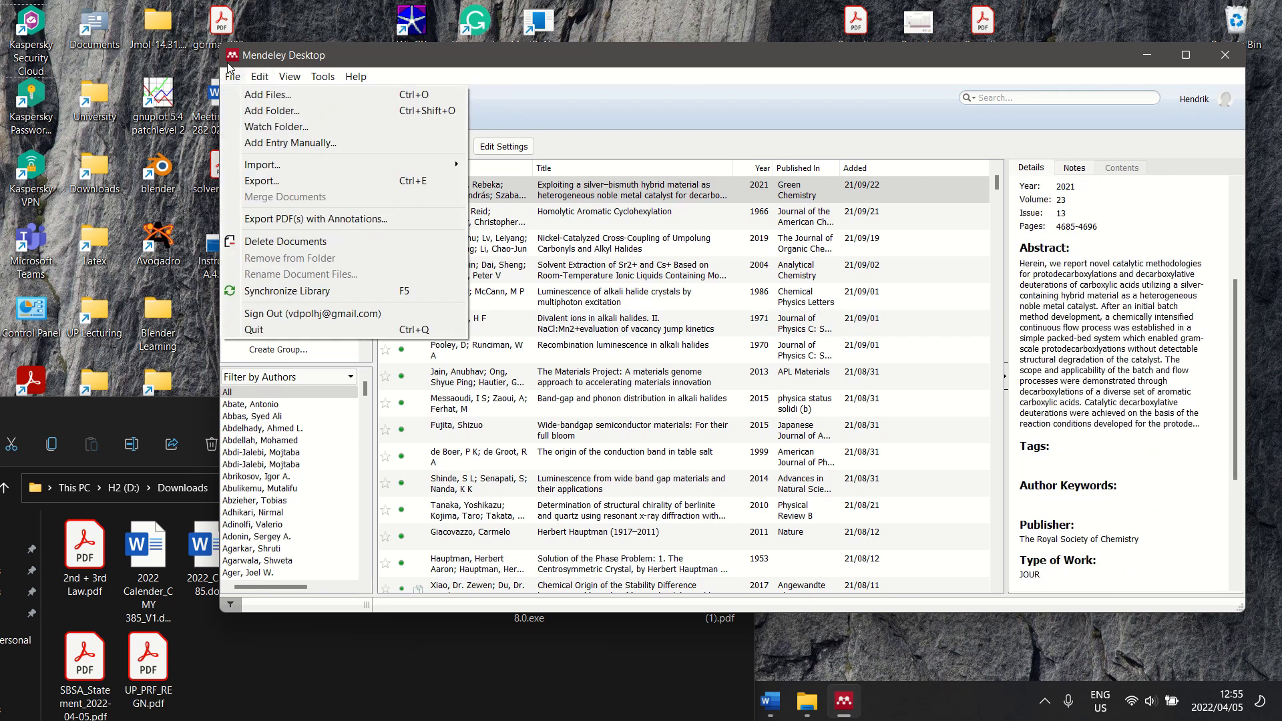
left_click(270, 142)
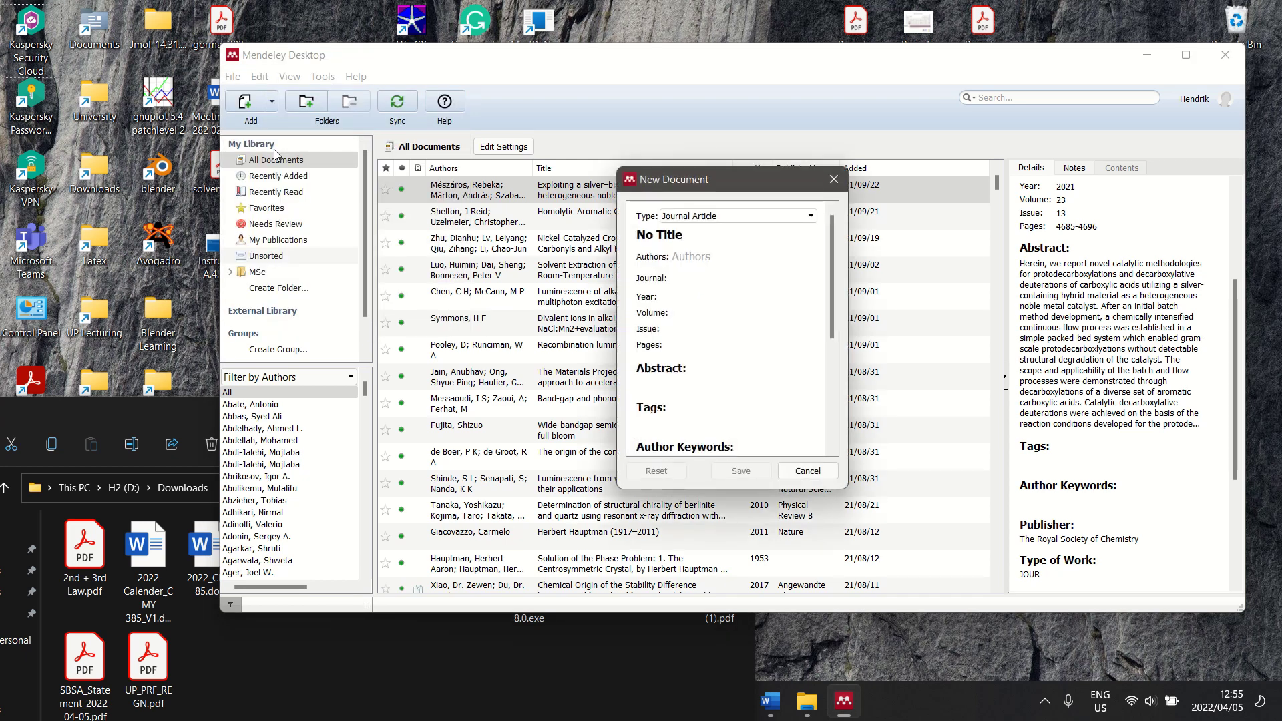
left_click(743, 221)
left_click(746, 218)
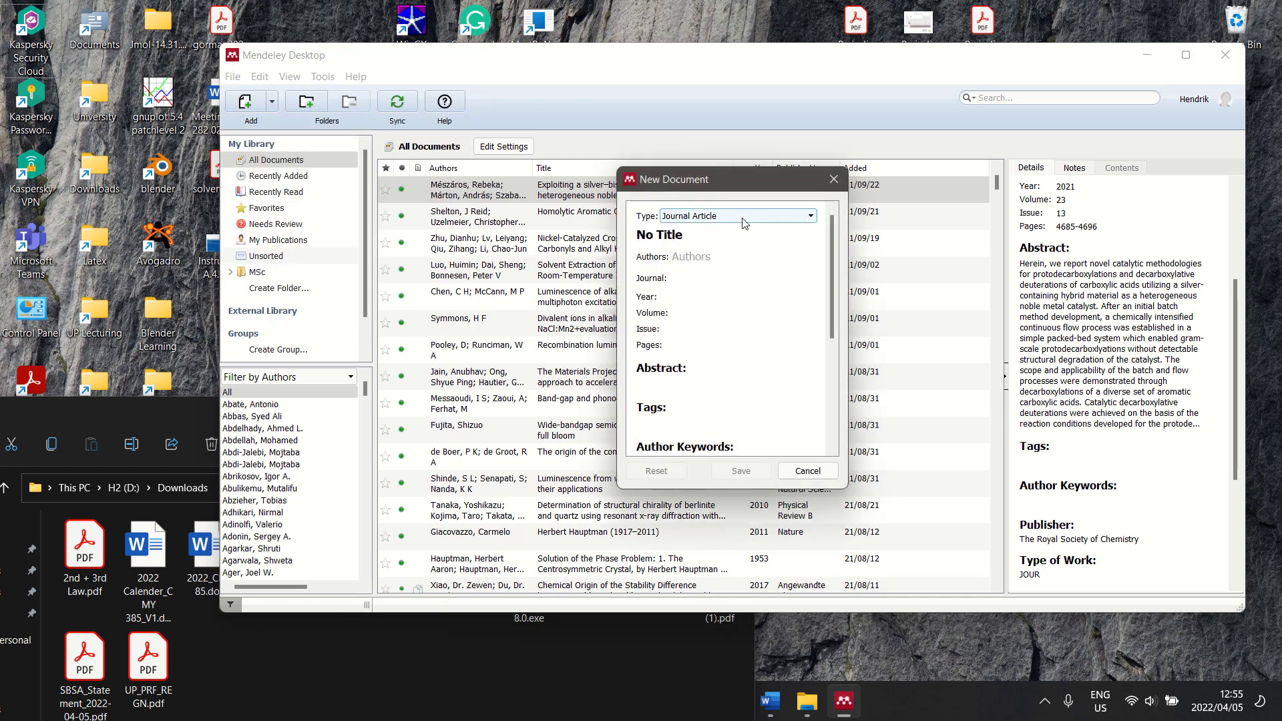
scroll(732, 297, "down", 3)
scroll(731, 301, "up", 3)
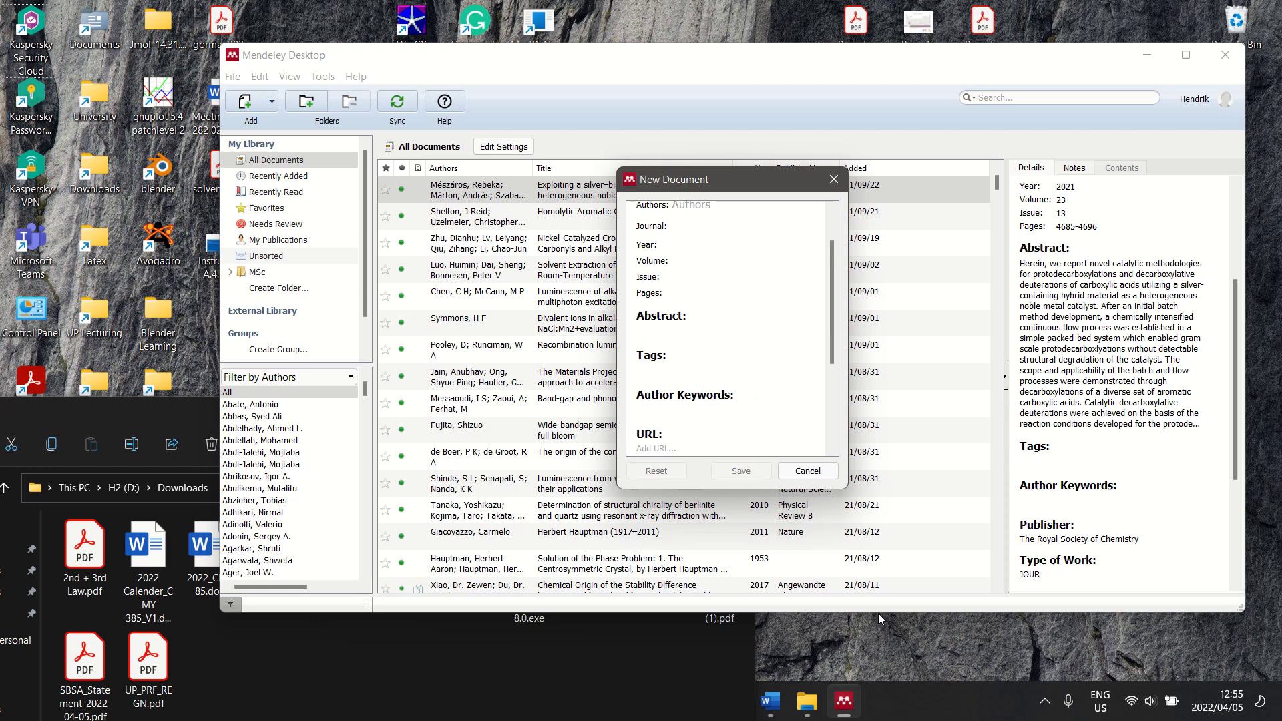
left_click(585, 701)
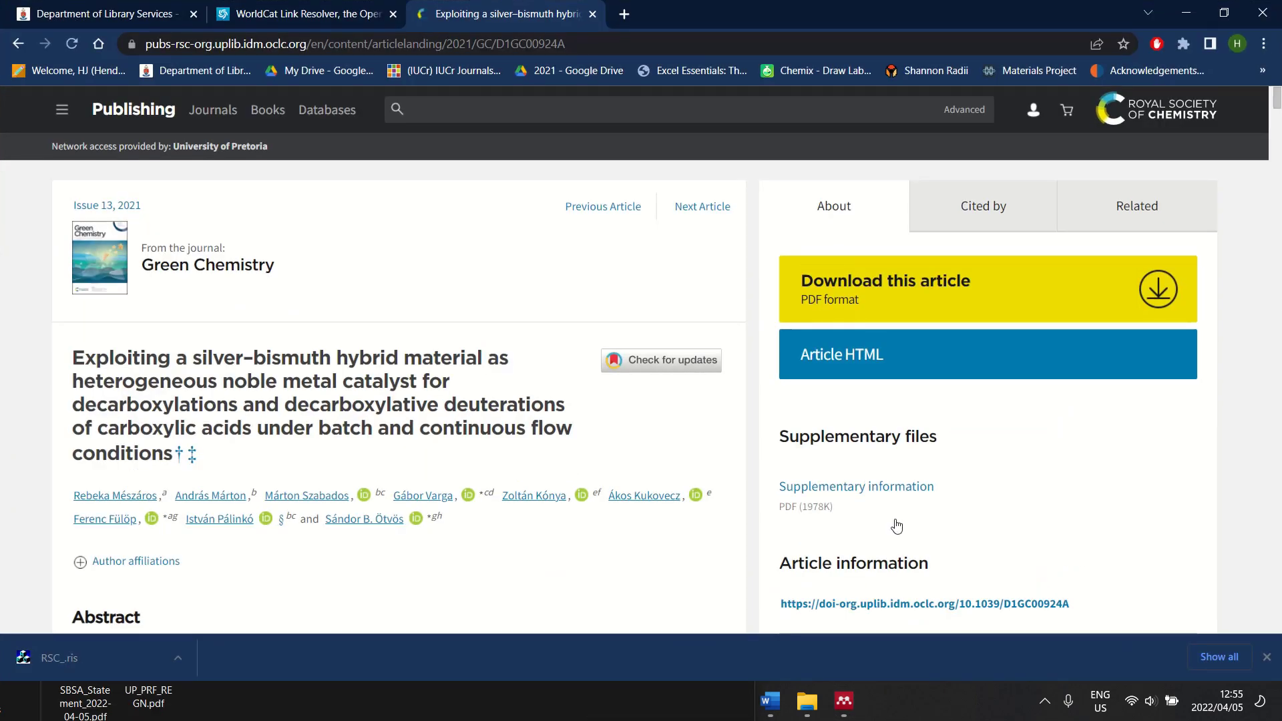
scroll(875, 463, "down", 6)
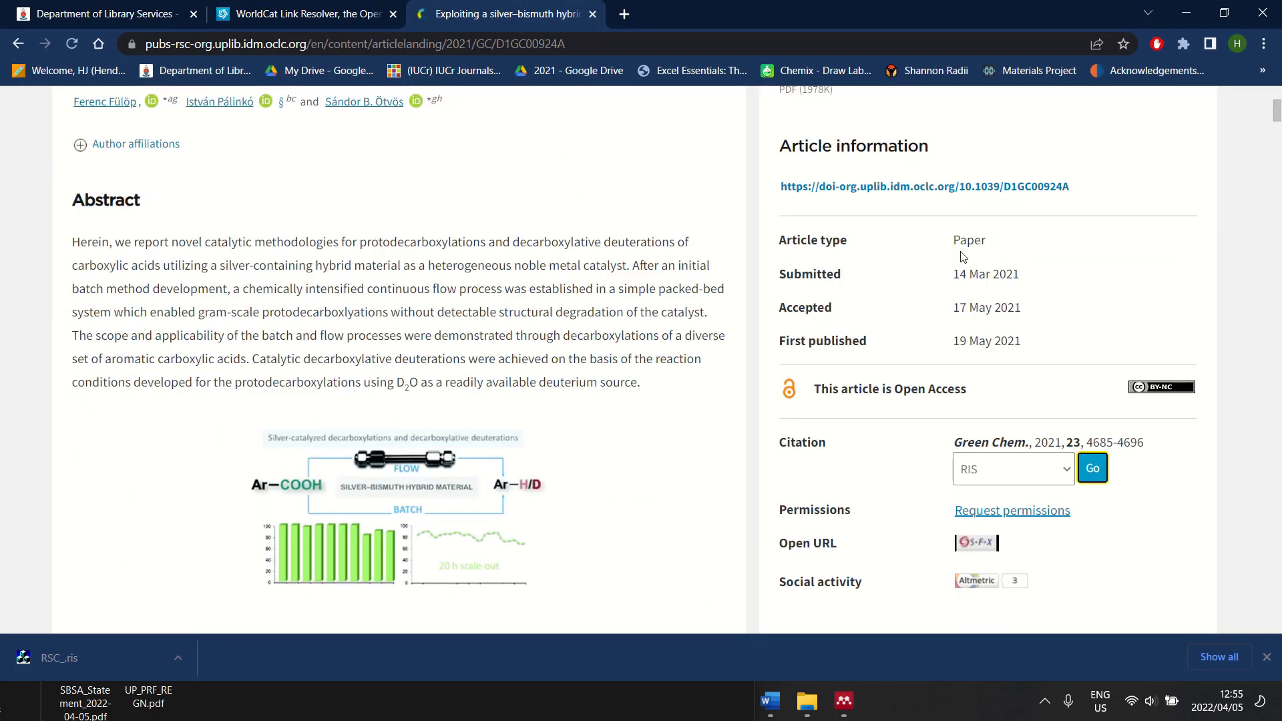
left_click(1185, 12)
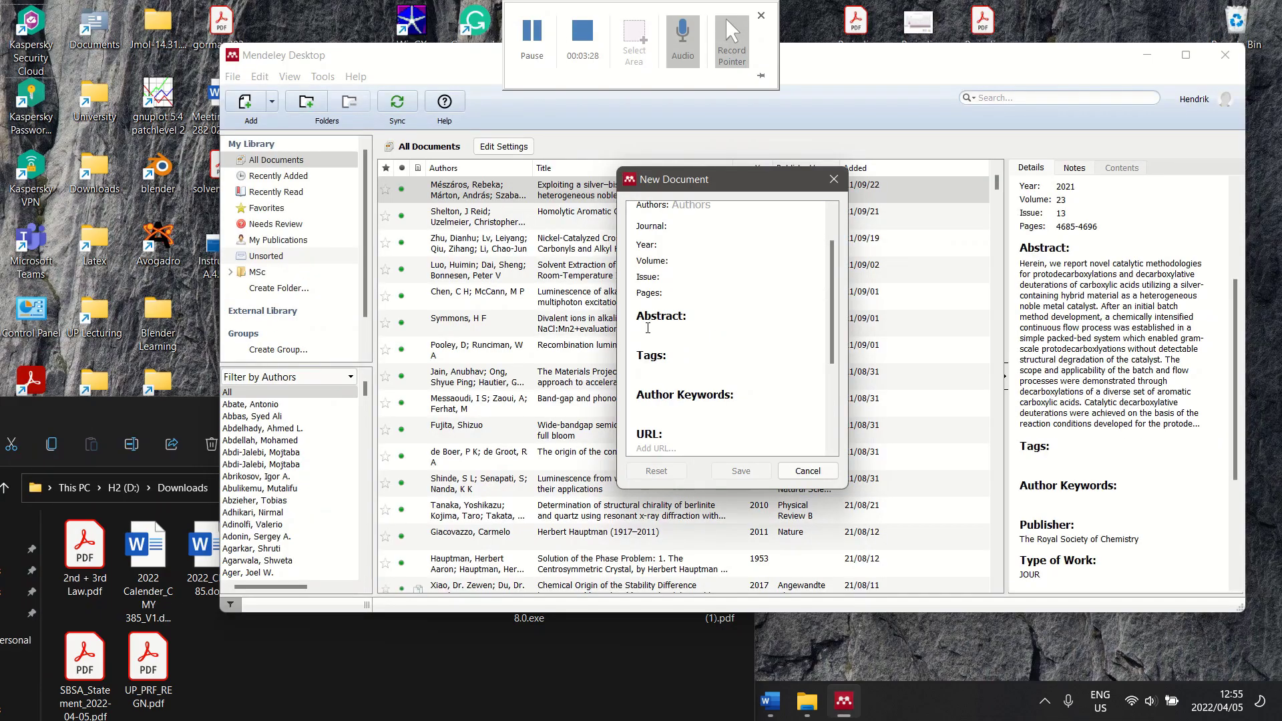
left_click(807, 471)
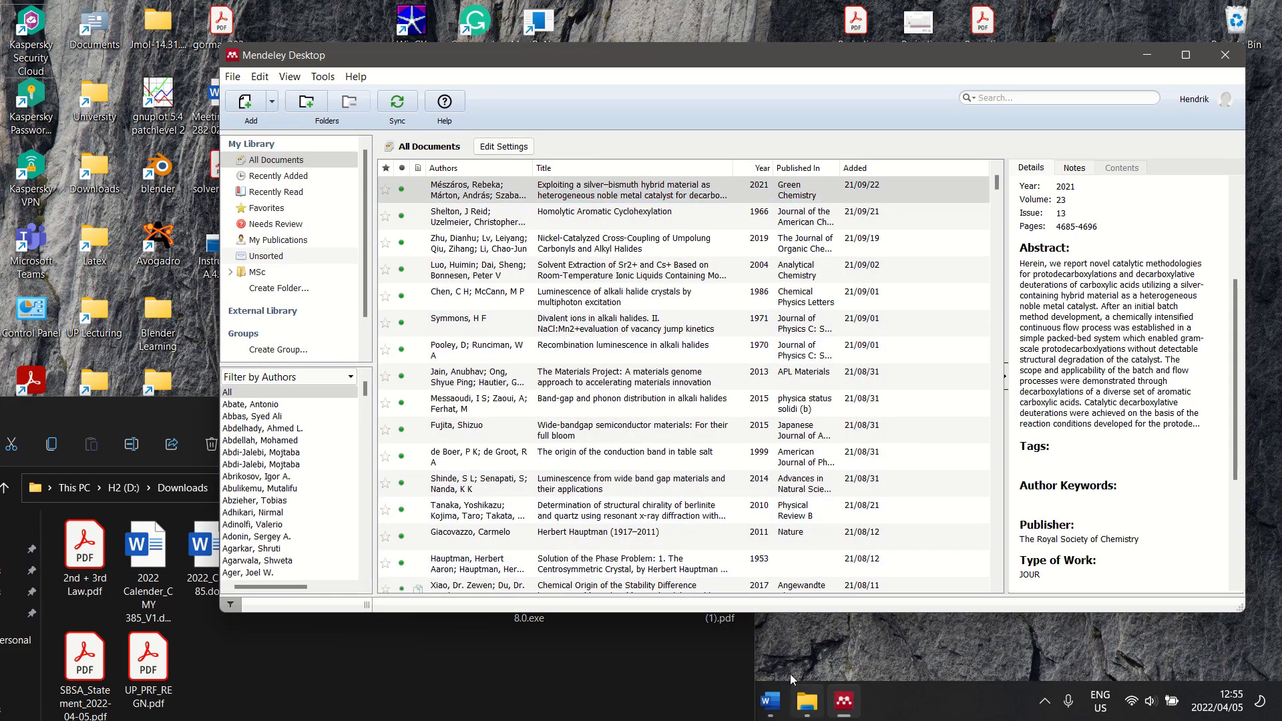
left_click(770, 701)
left_click(770, 701)
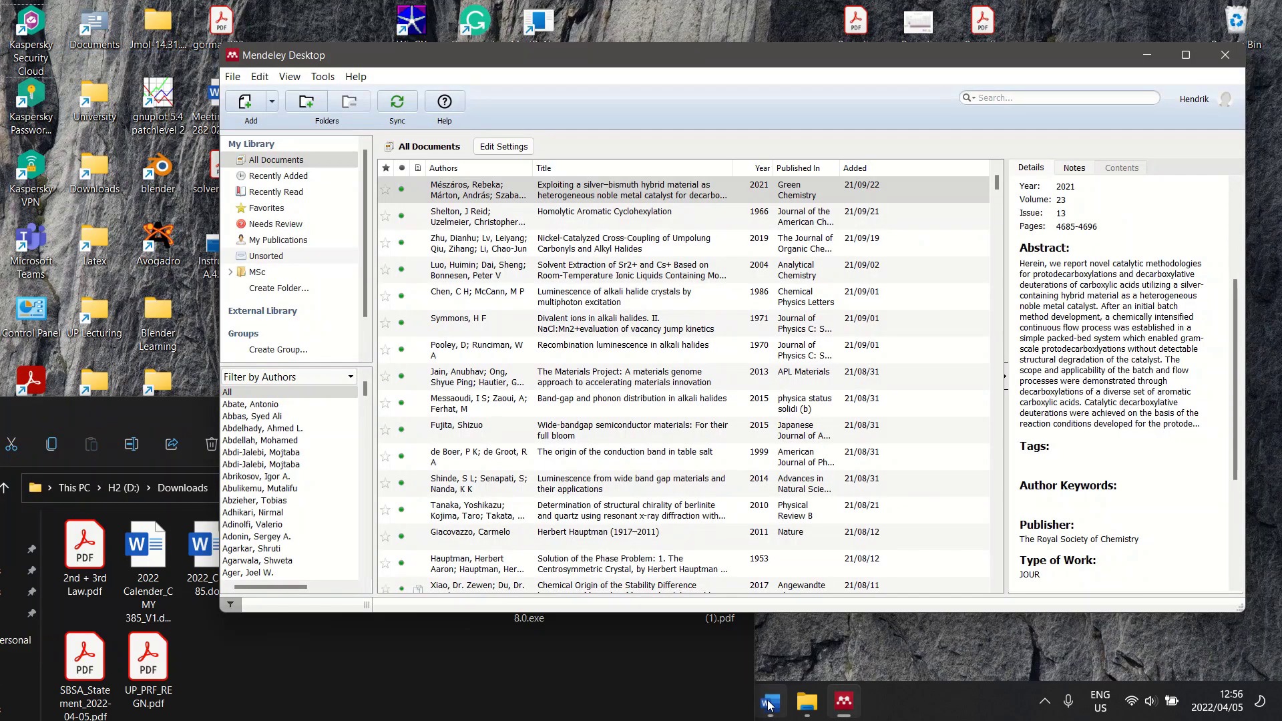